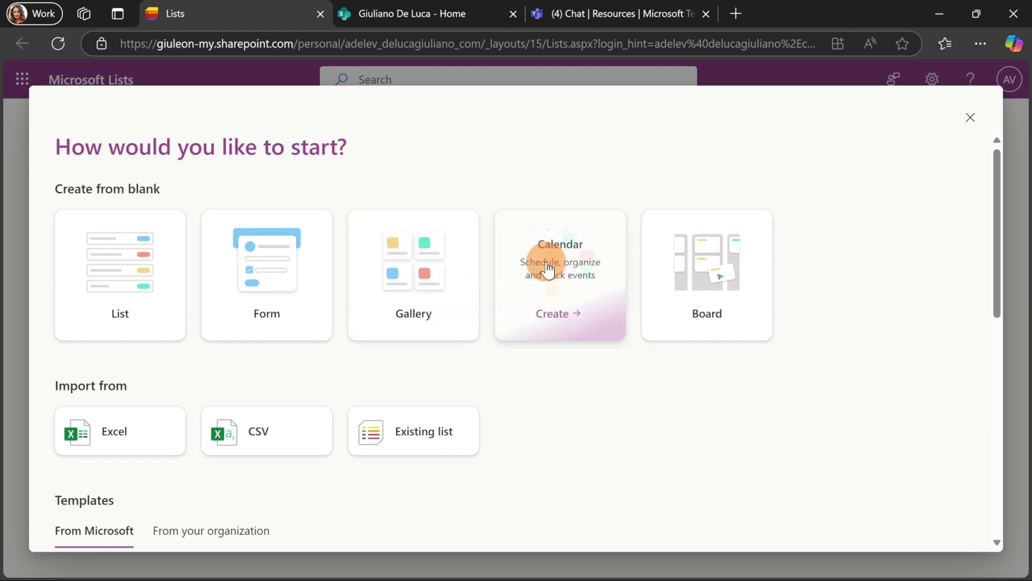
Review the blank list types, import sources and Microsoft templates offered for starting a new list
scroll(548, 386, down, 3)
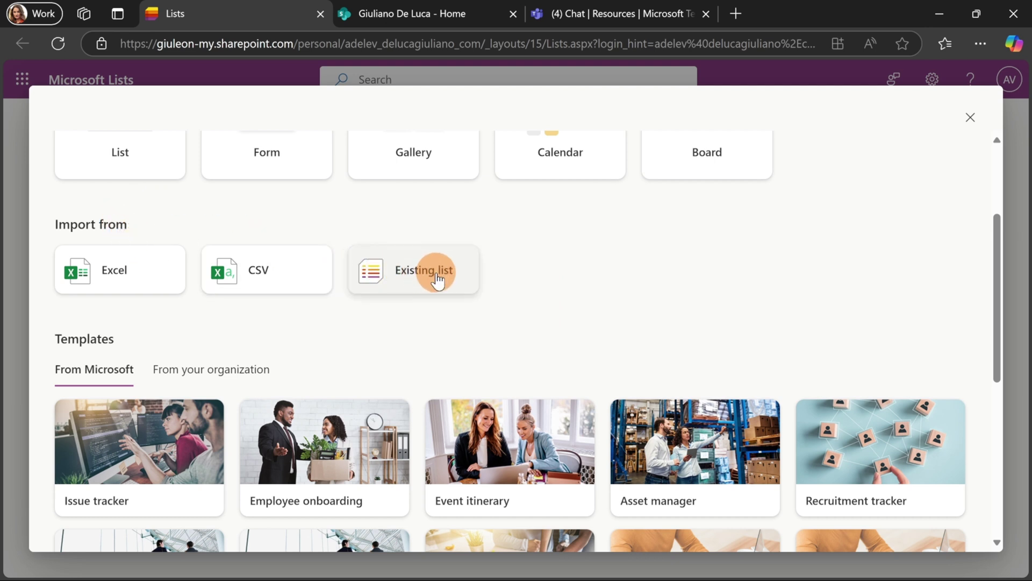
scroll(389, 306, down, 3)
scroll(428, 268, down, 4)
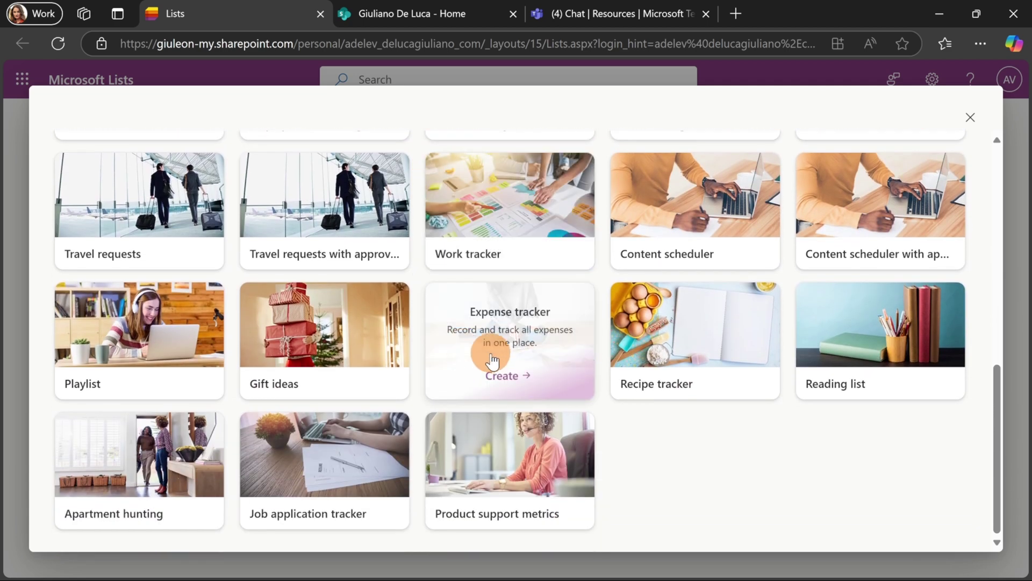
scroll(484, 360, up, 3)
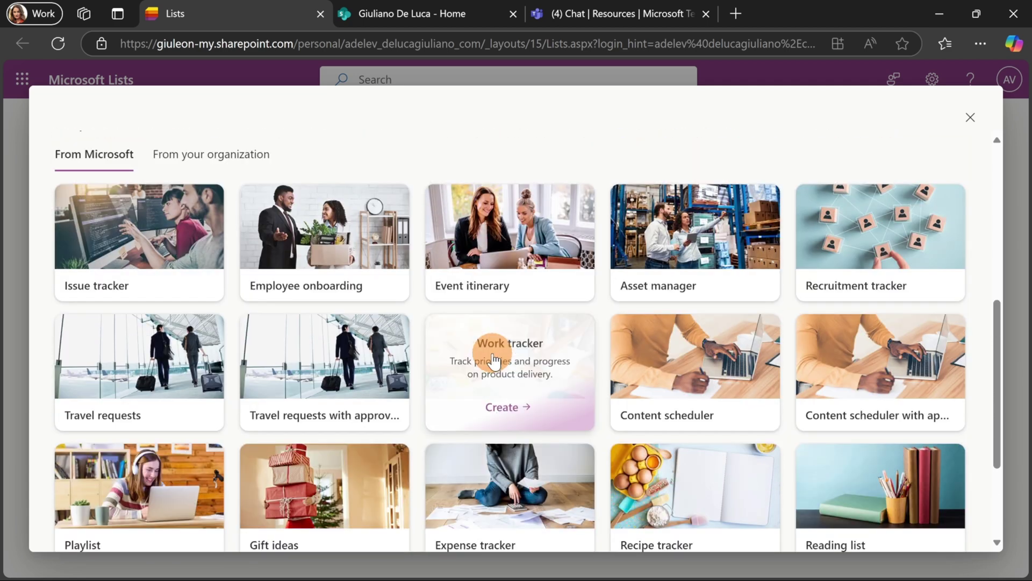
scroll(502, 174, up, 4)
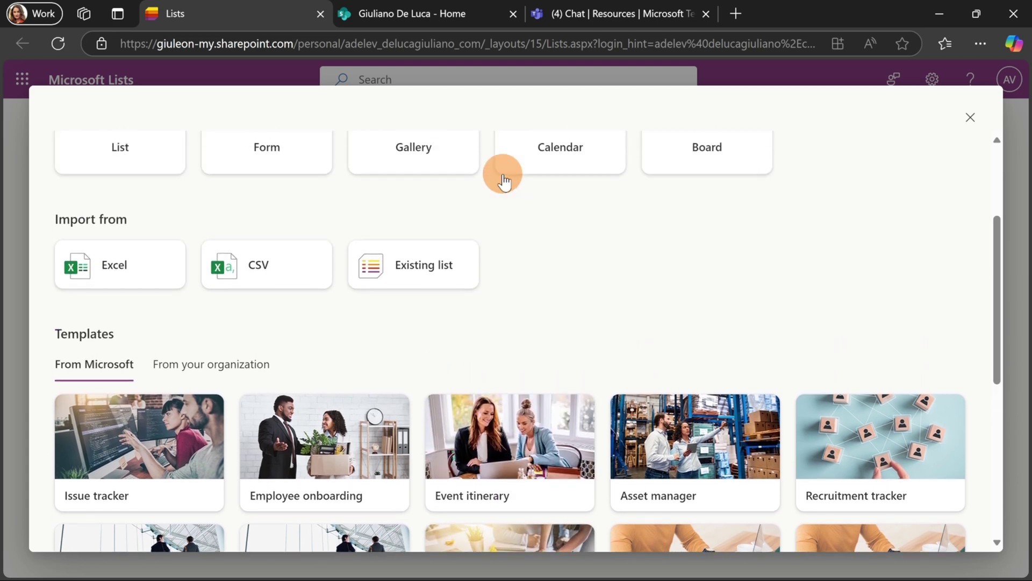
scroll(502, 174, up, 3)
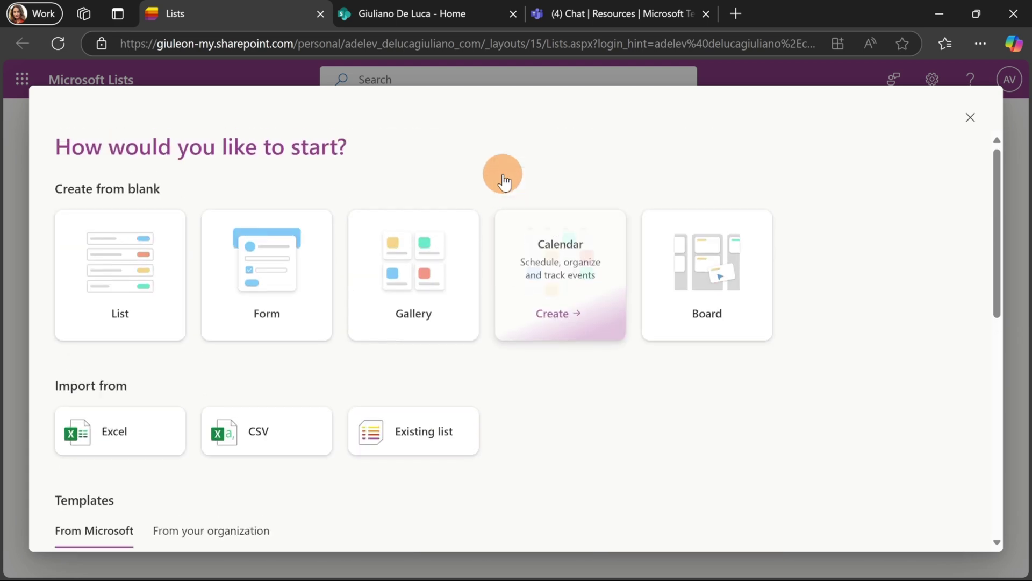
Switch to the SharePoint site, examine the starting options for a new list there, and close them without creating one
click(450, 15)
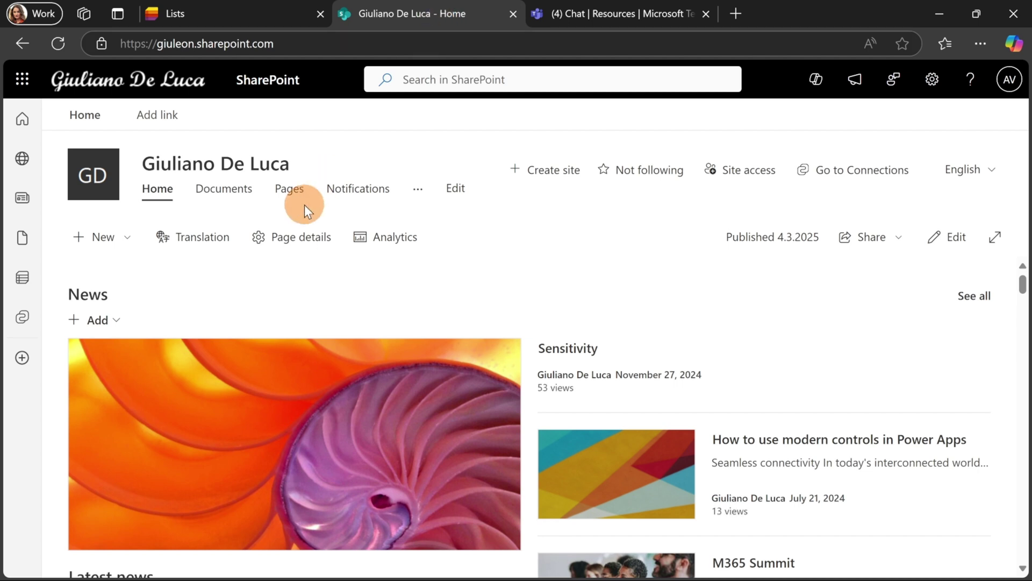
click(98, 247)
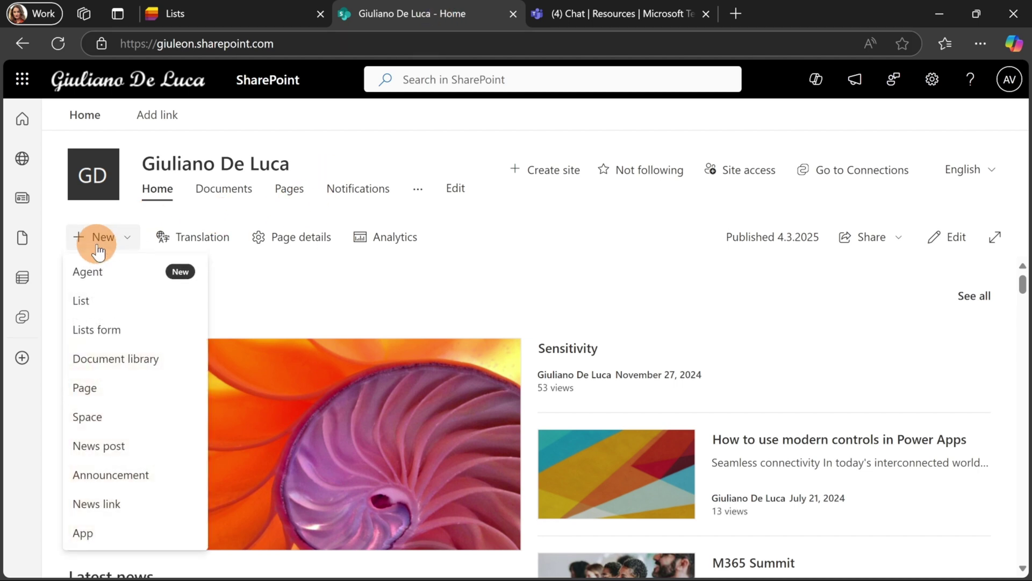
click(90, 302)
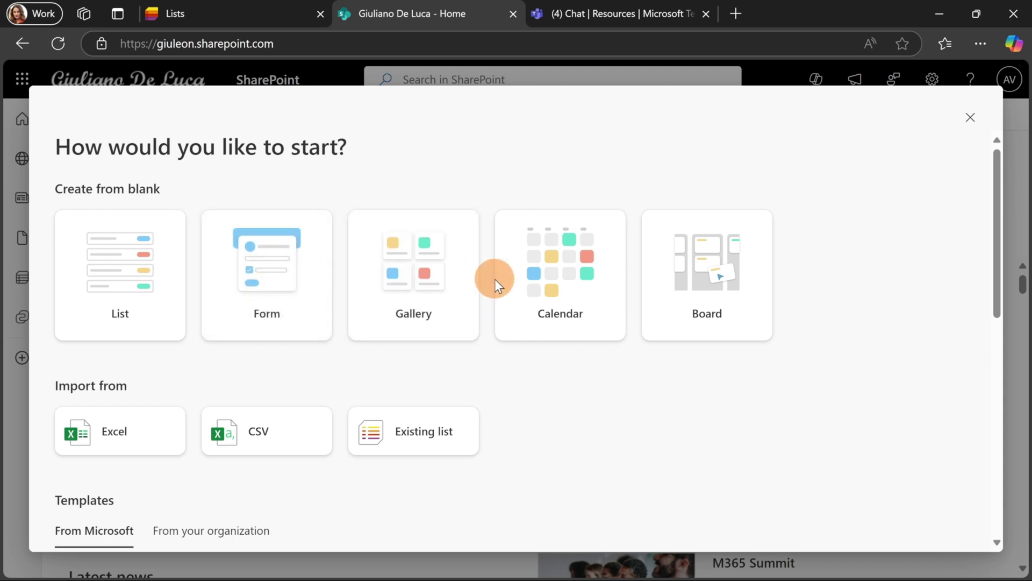
scroll(764, 296, down, 5)
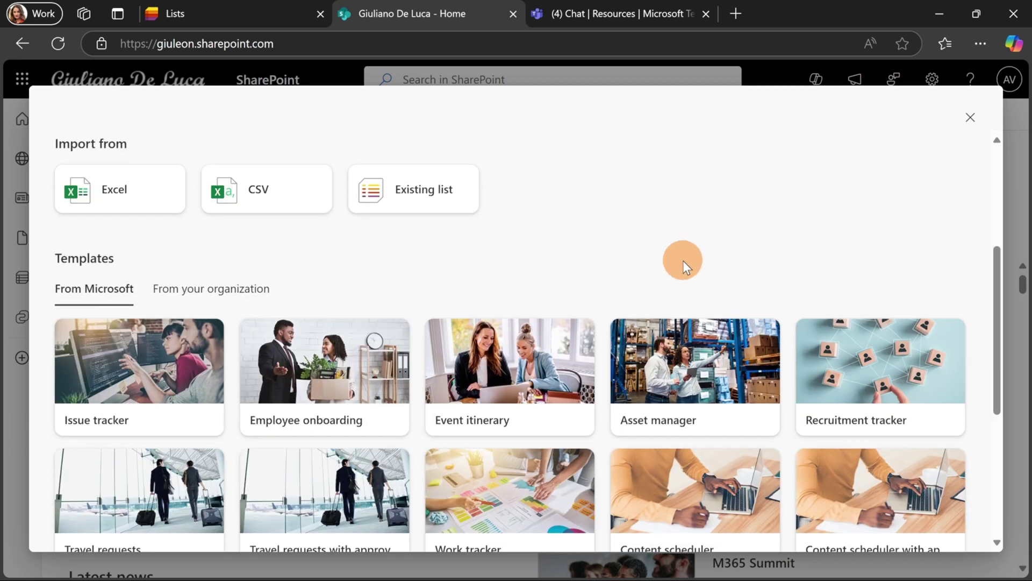
scroll(683, 260, up, 5)
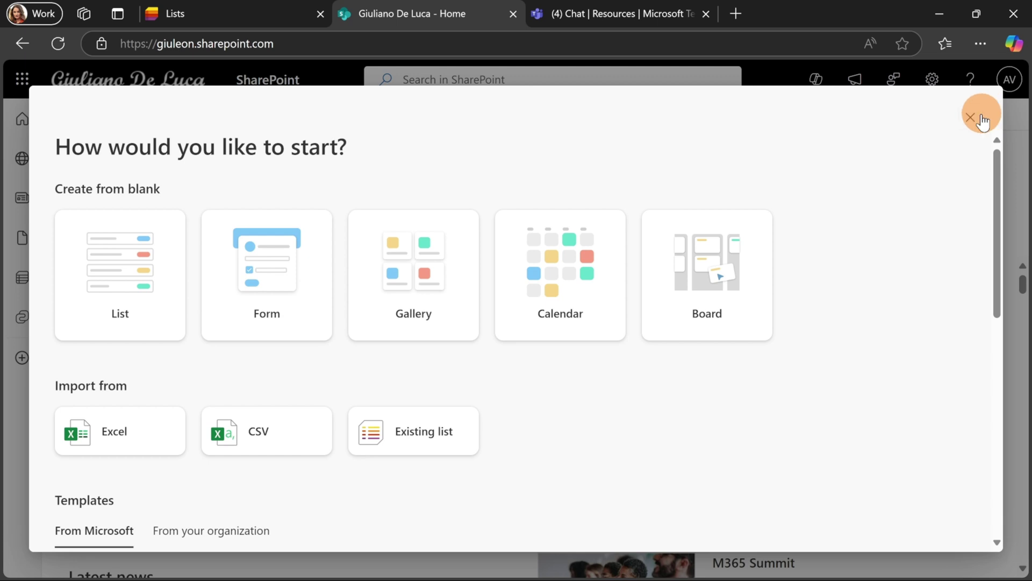
click(983, 120)
Switch to Teams and add the Lists app as a tab in the Resources channel, posting to the channel about it
click(642, 18)
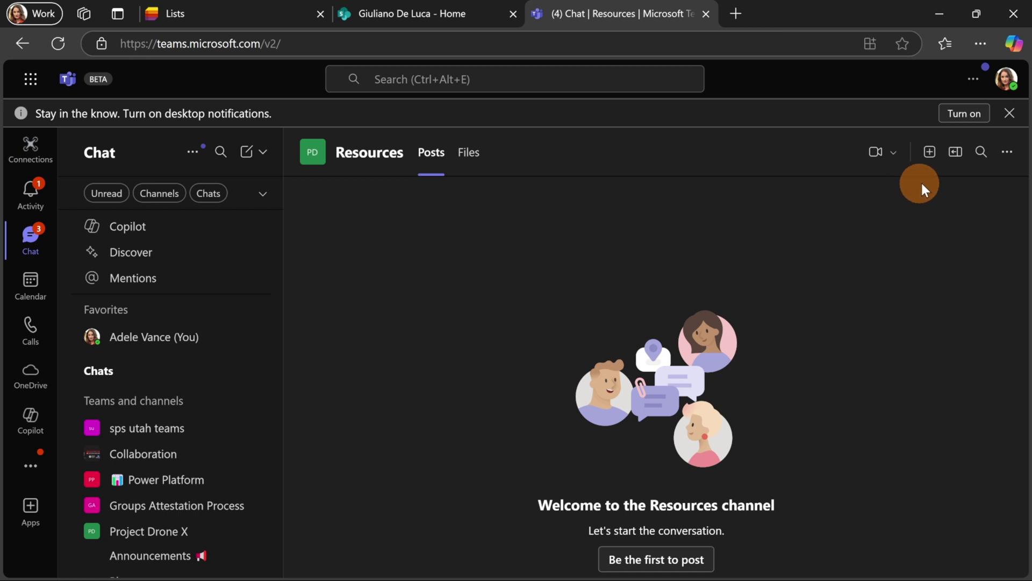
click(938, 157)
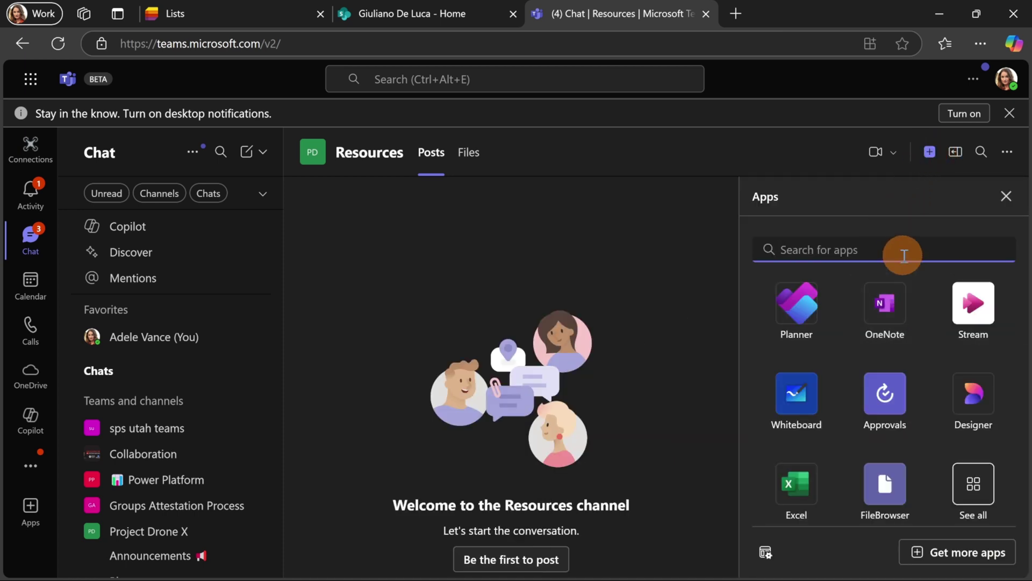
text(list)
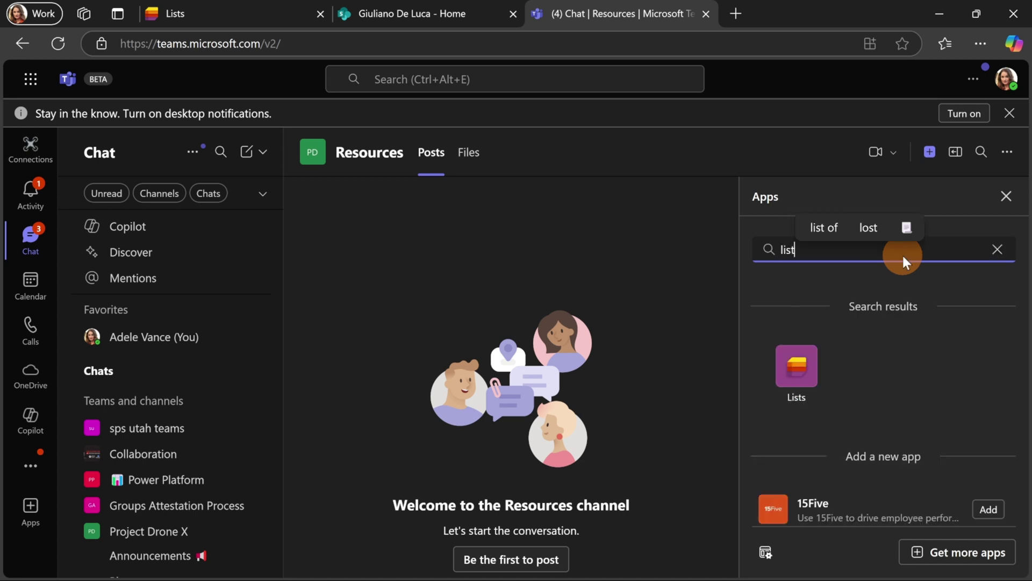
click(792, 396)
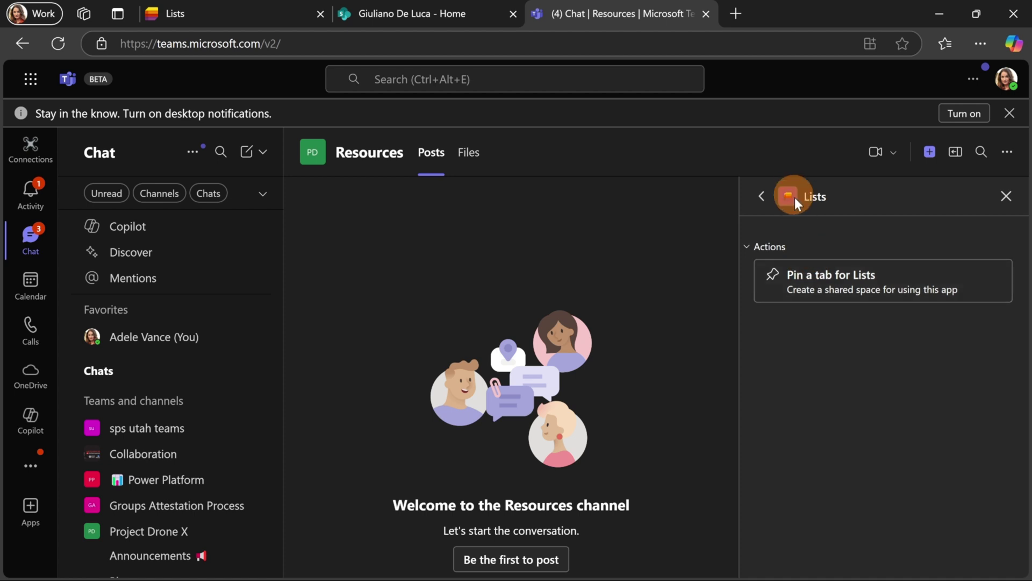
click(805, 291)
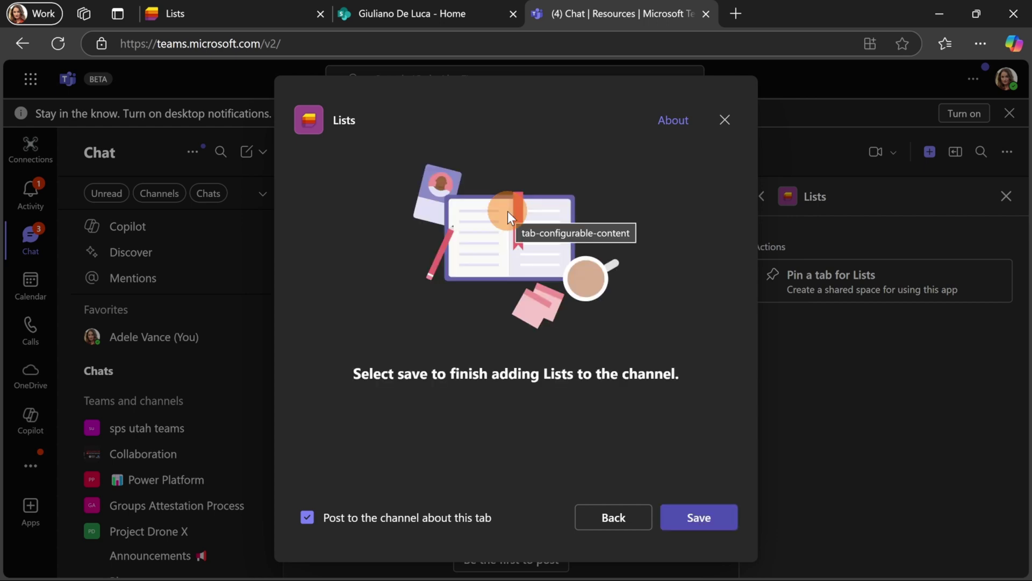
click(719, 519)
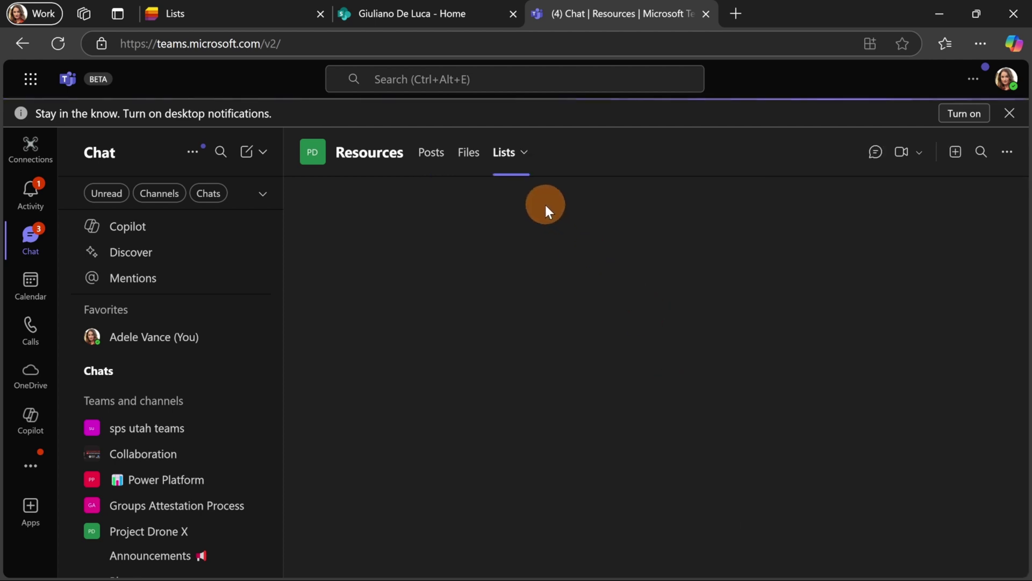
click(529, 158)
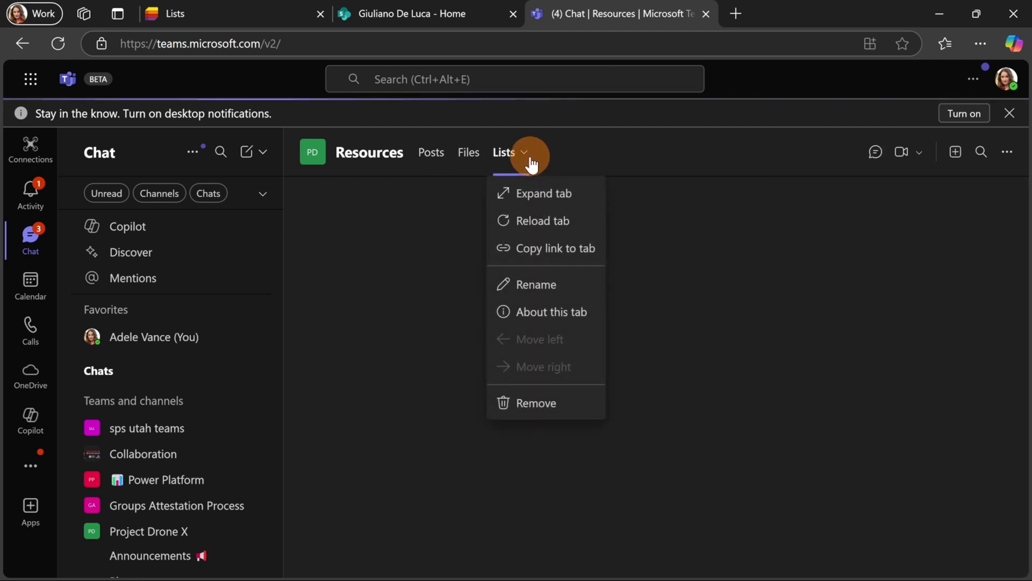
click(590, 155)
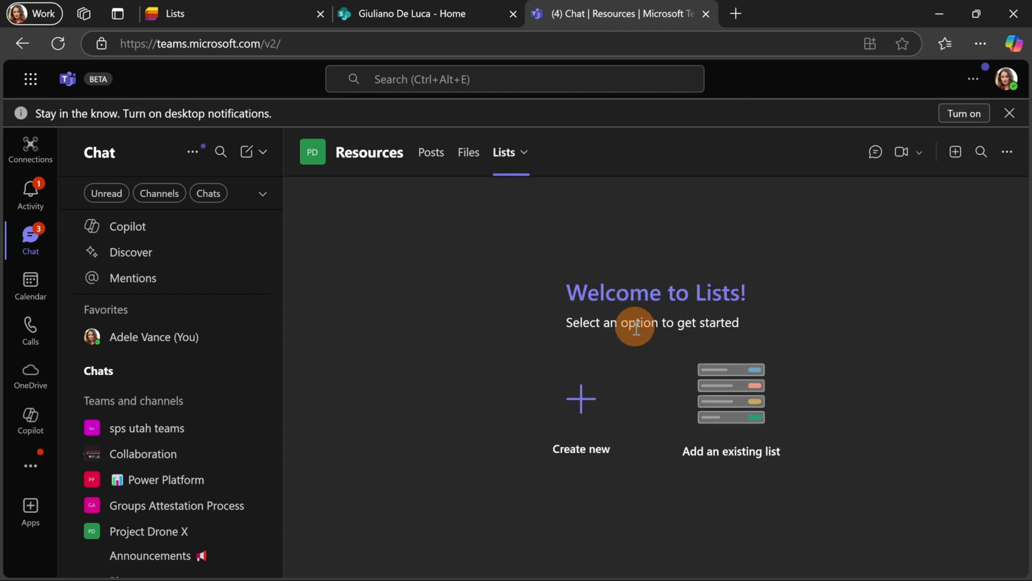
Start a new list in the channel's Lists tab and examine the blank types, import sources and templates available
click(601, 418)
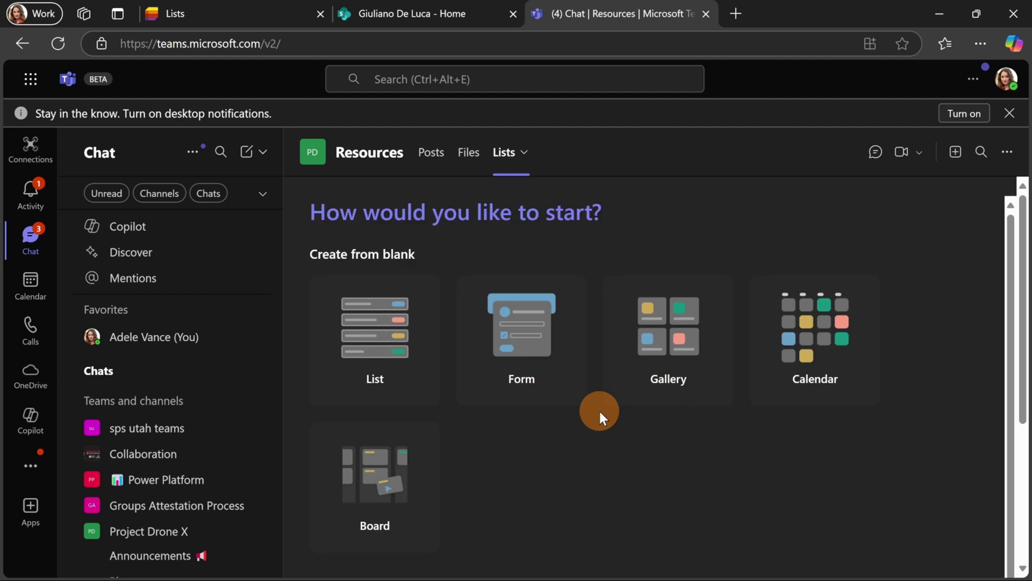
scroll(568, 424, down, 2)
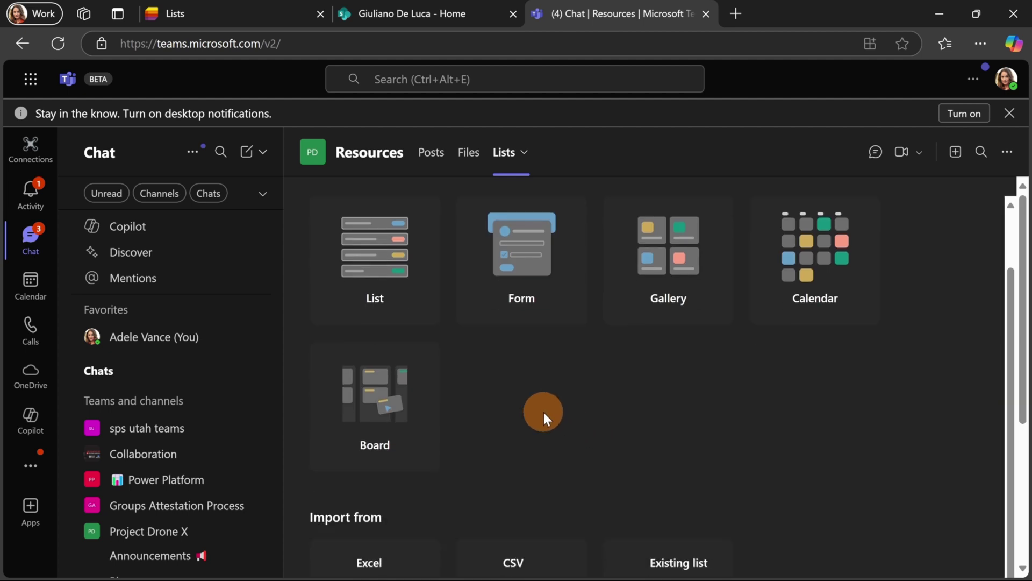
scroll(532, 399, down, 2)
scroll(511, 396, up, 4)
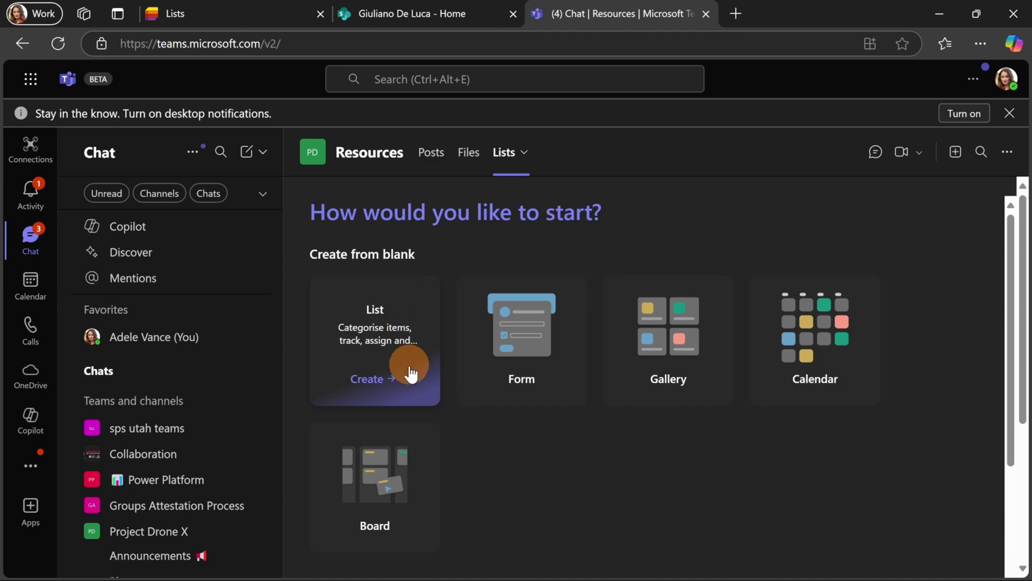
scroll(660, 411, down, 2)
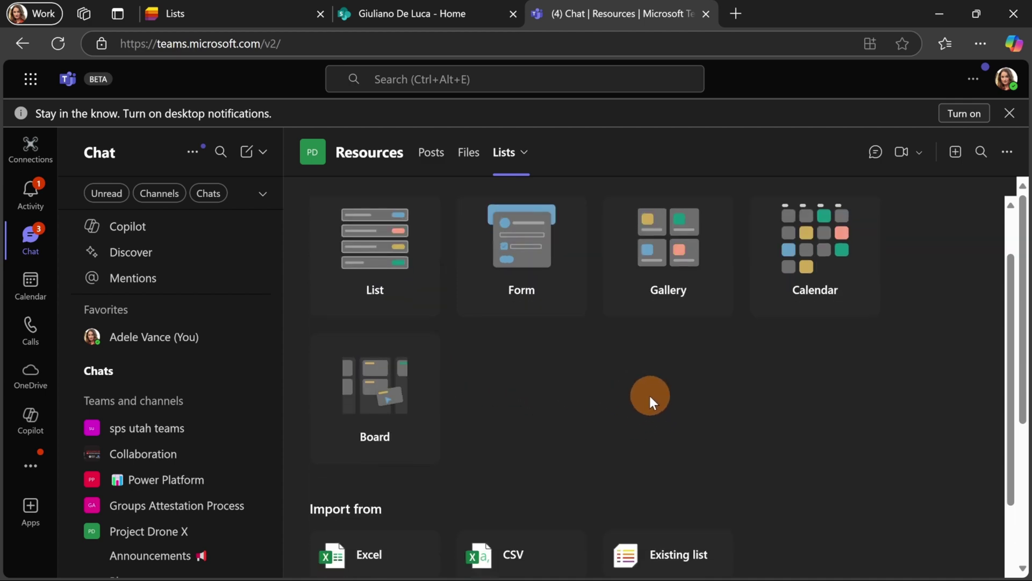
scroll(646, 397, down, 7)
scroll(592, 372, down, 3)
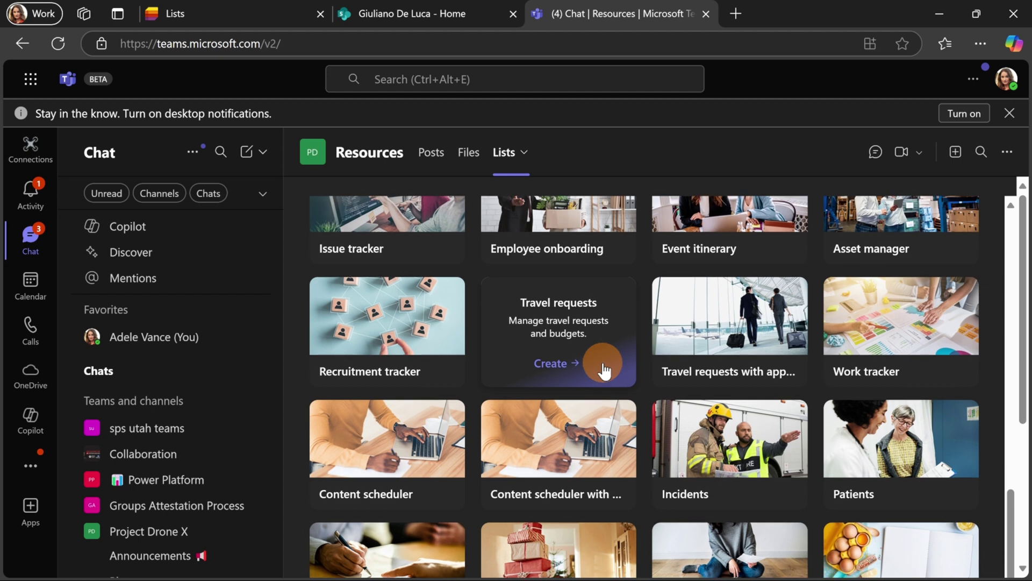
scroll(603, 362, up, 8)
scroll(604, 371, up, 1)
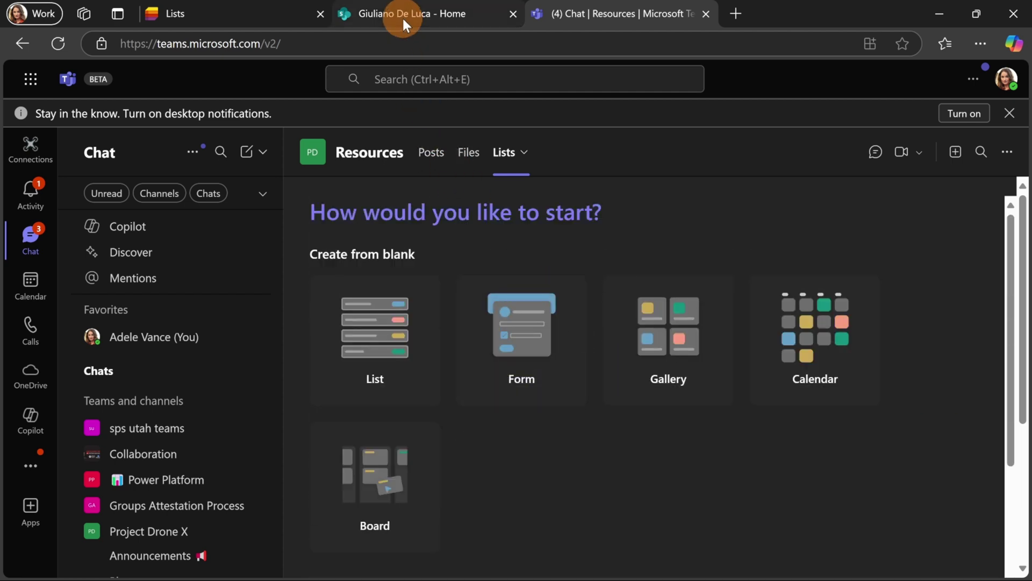
Switch back to Microsoft Lists and create a blank form whose response list is named "New Form", saved in My lists
click(286, 24)
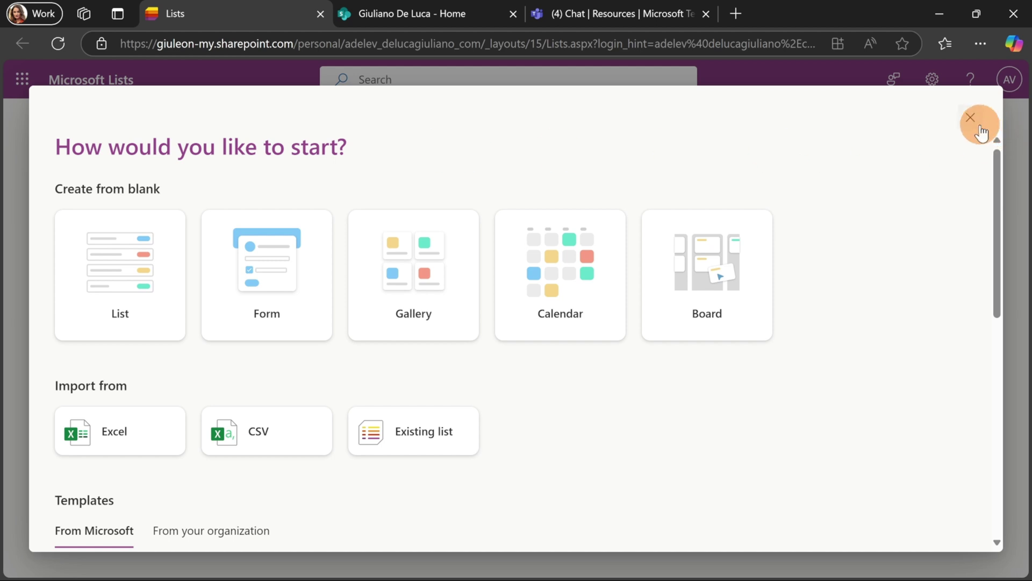
click(173, 234)
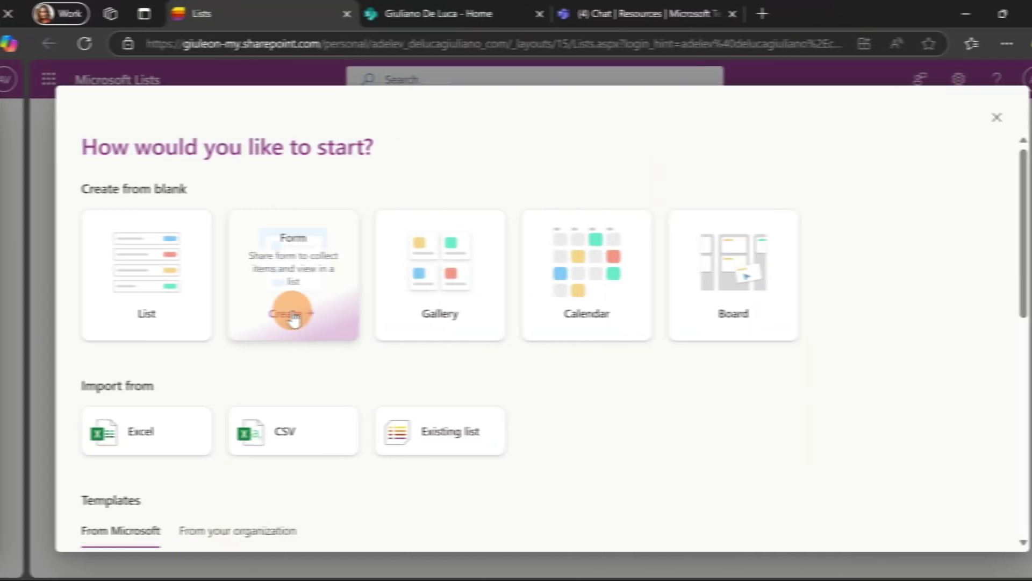
click(265, 311)
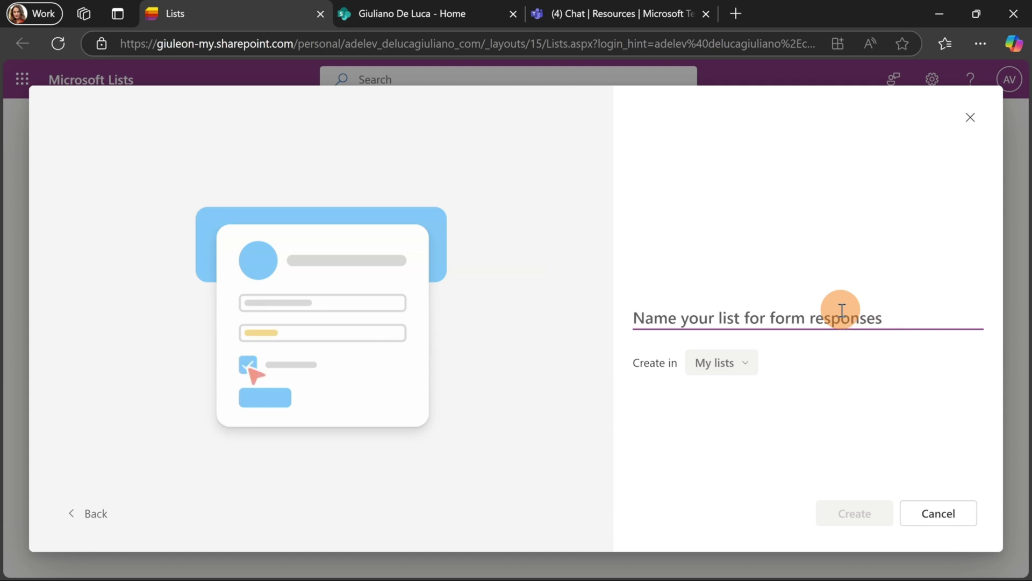
text(Form)
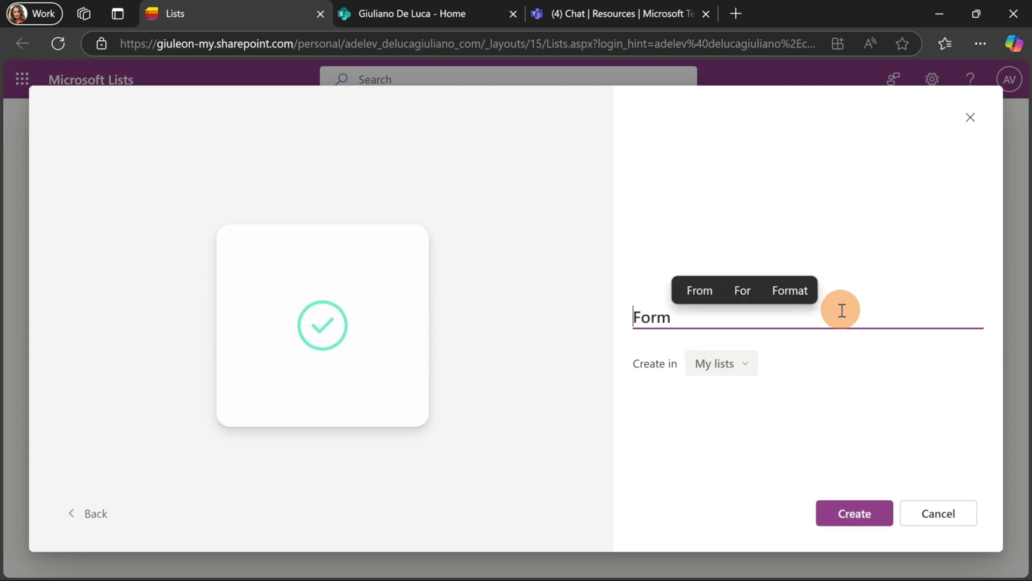
key(Home)
text(New)
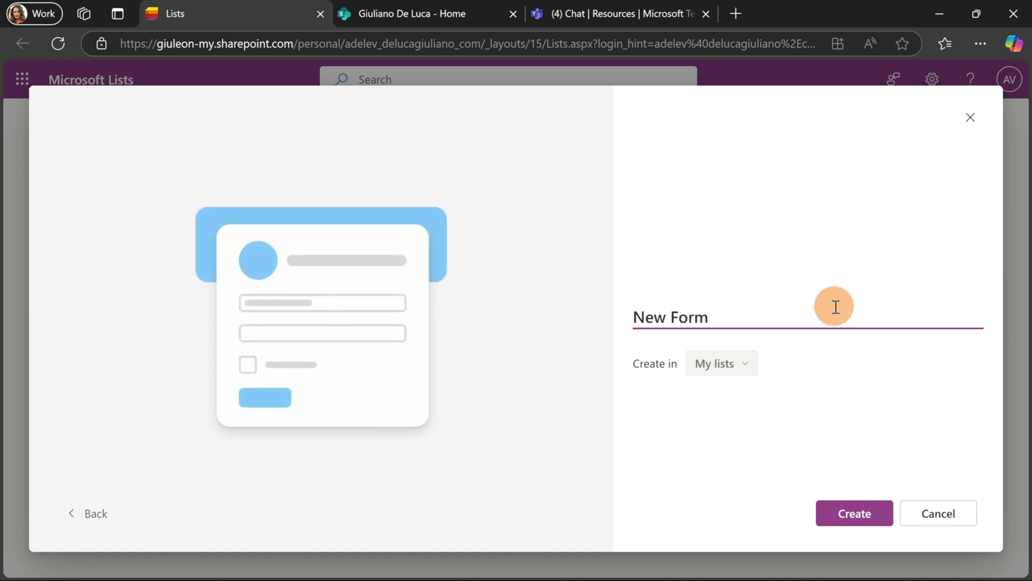
click(734, 365)
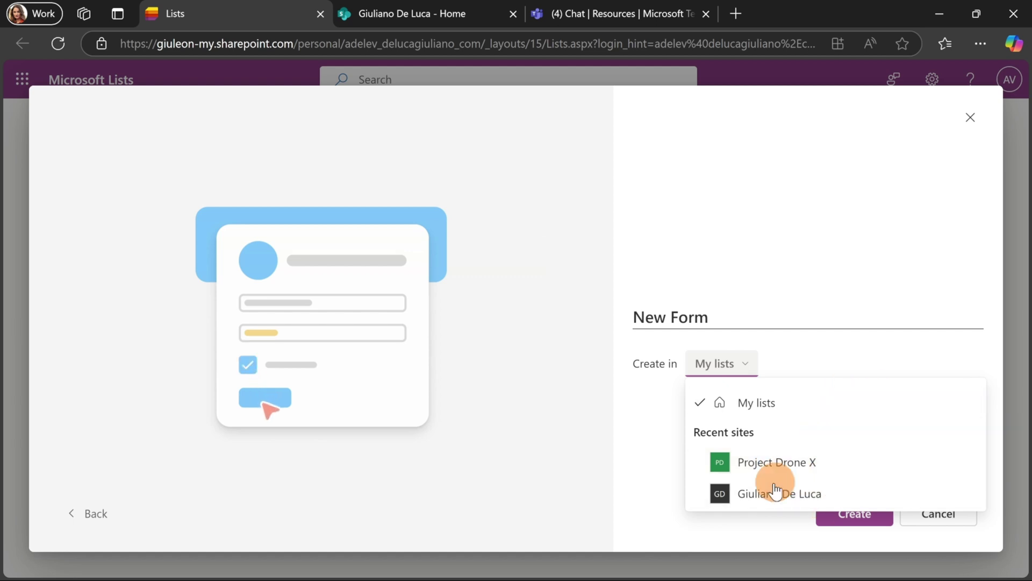
click(654, 418)
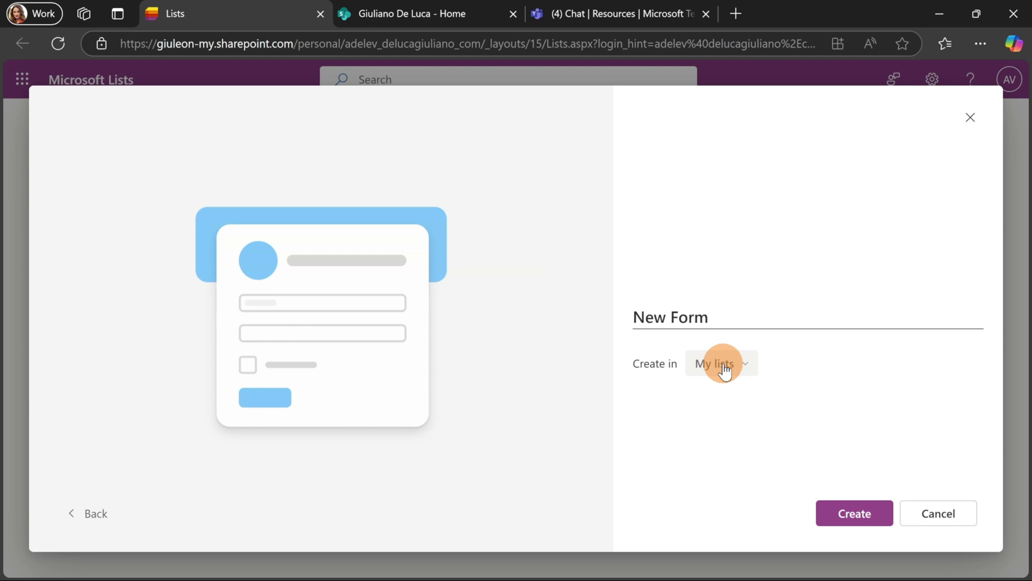
click(853, 515)
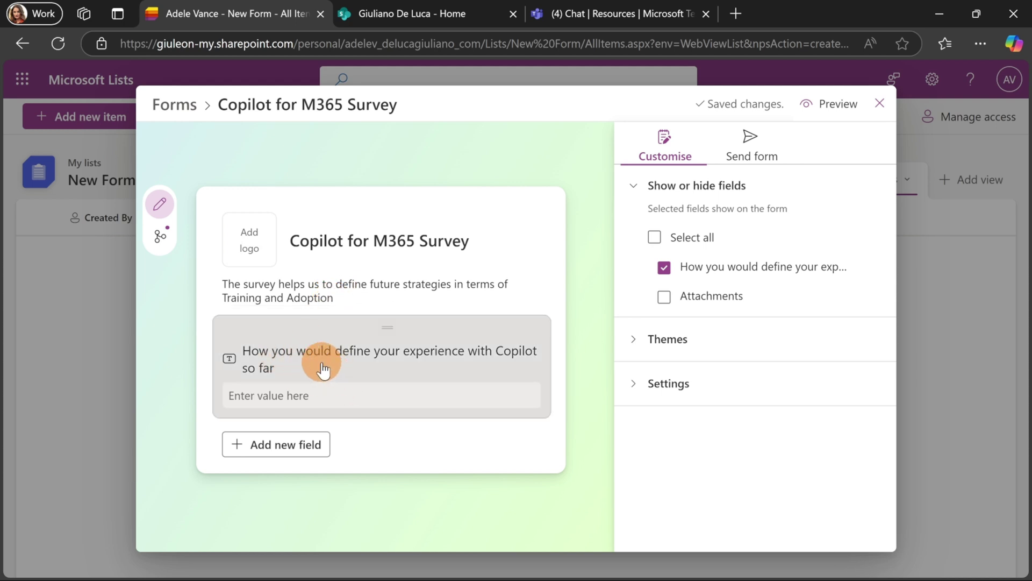
Add Rating.jpeg from the Pictures folder as the logo of the Copilot for M365 Survey form
click(262, 247)
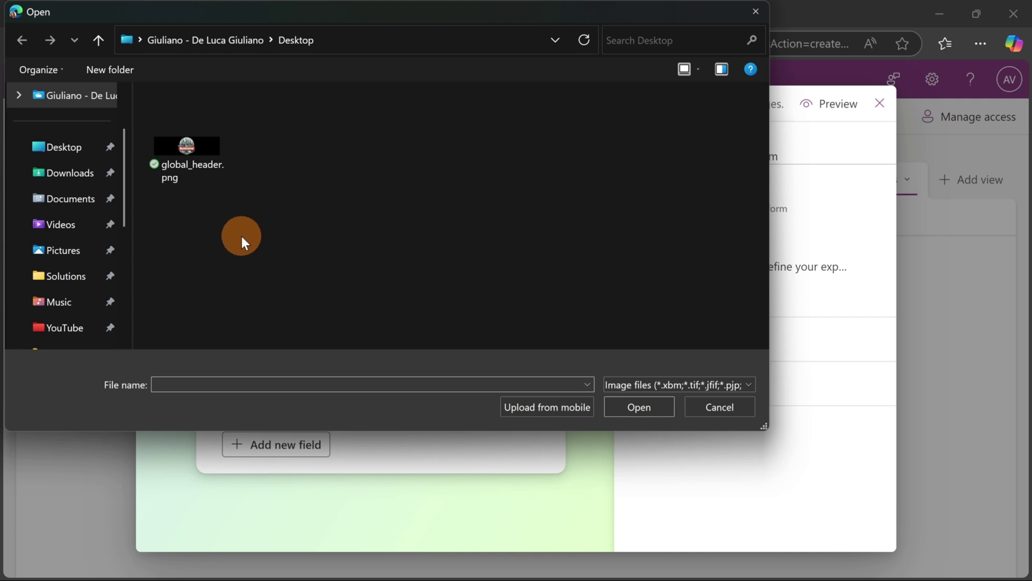
click(43, 252)
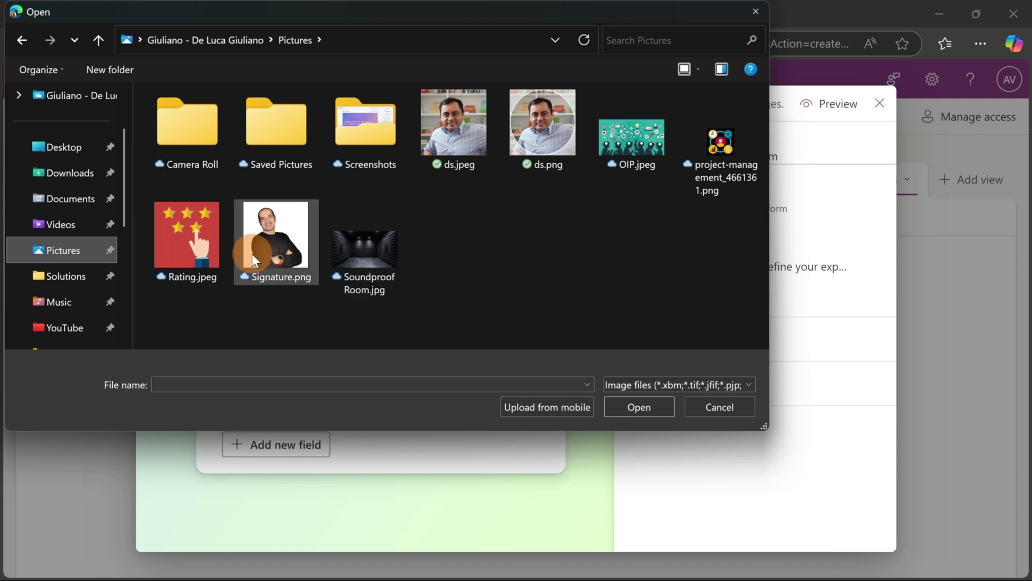
click(186, 252)
click(659, 413)
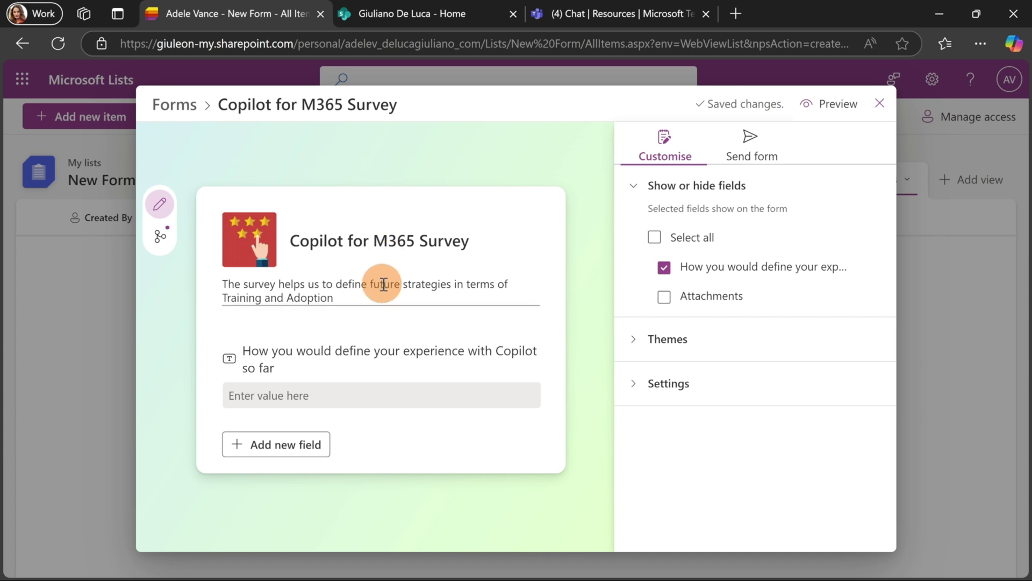
Add a Location field titled "Where is based your office 🏢?" to the Copilot for M365 Survey form
click(304, 460)
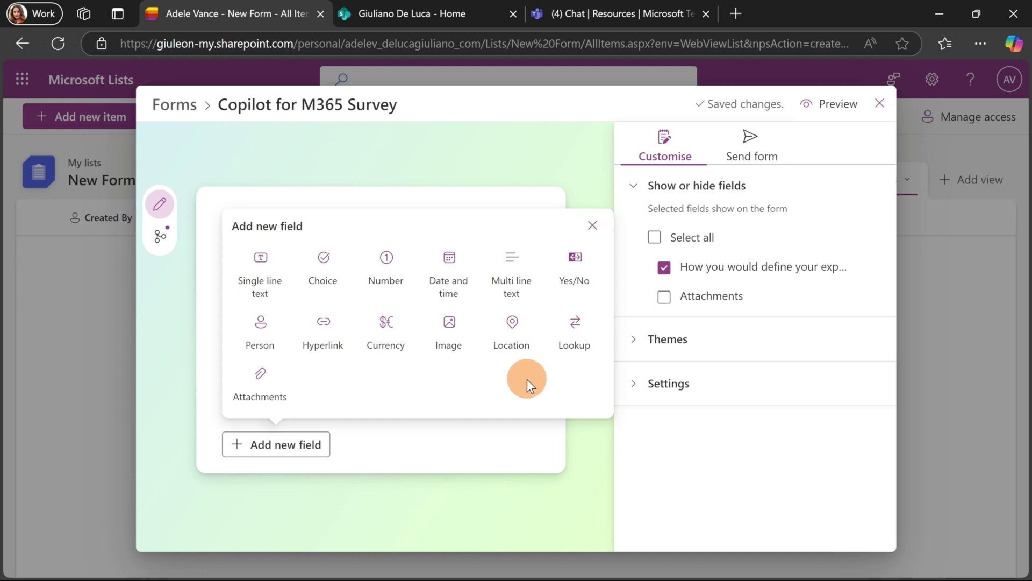
click(520, 343)
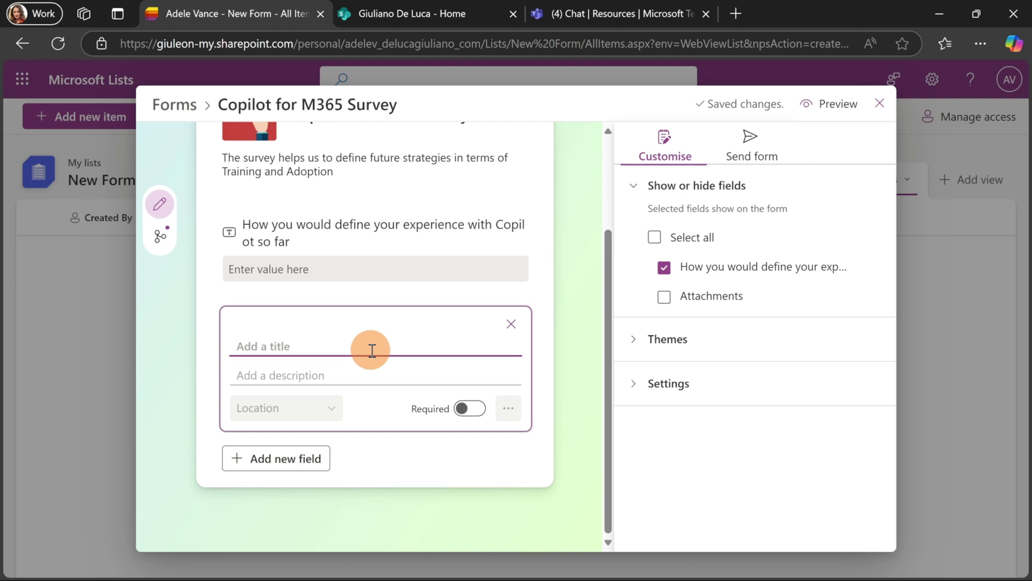
text(Where is based your office 🏢?)
click(391, 437)
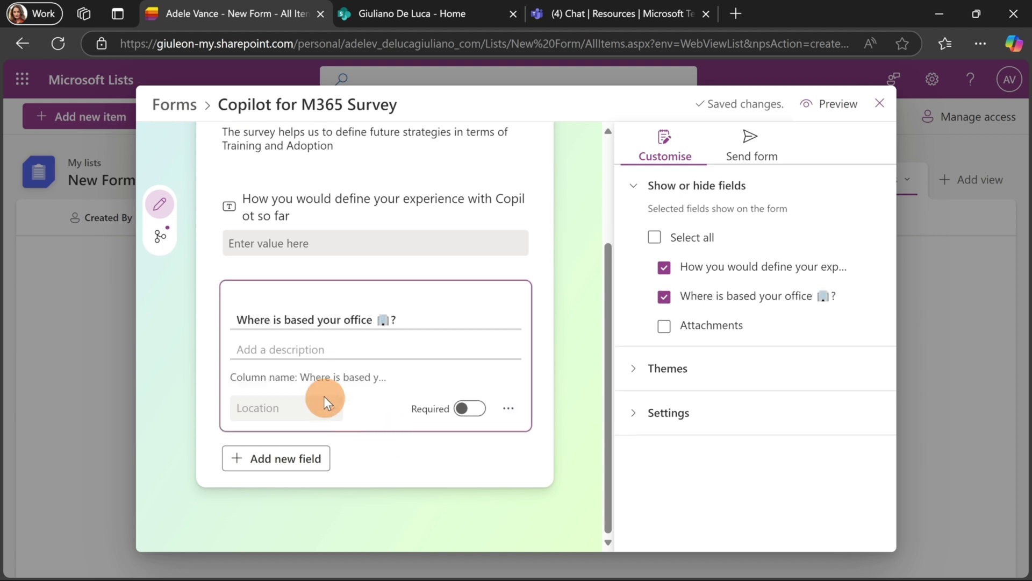
Add a Lookup field titled "Social Color" that draws on the Color Tag column of the Social networking list
click(297, 465)
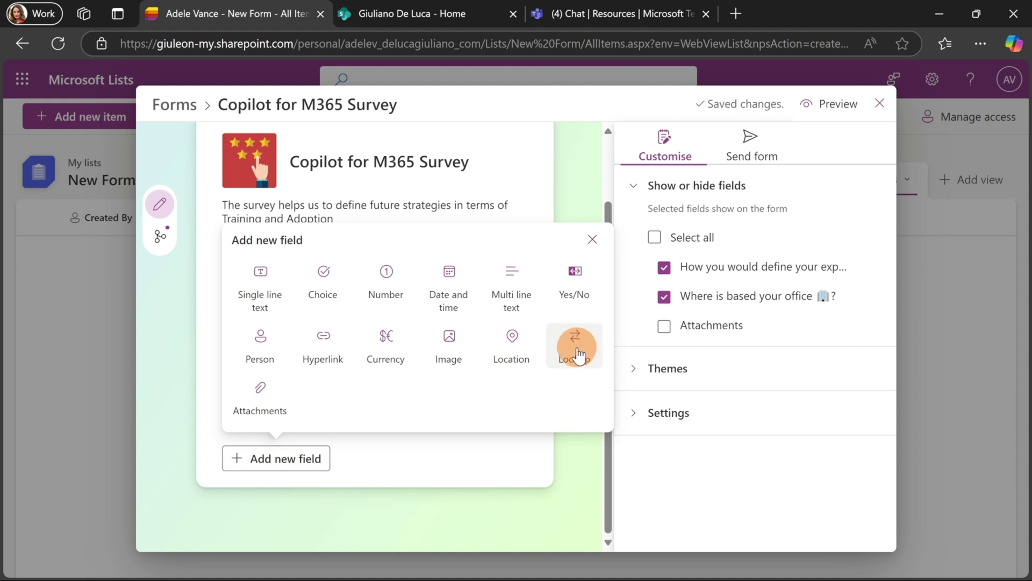
click(577, 352)
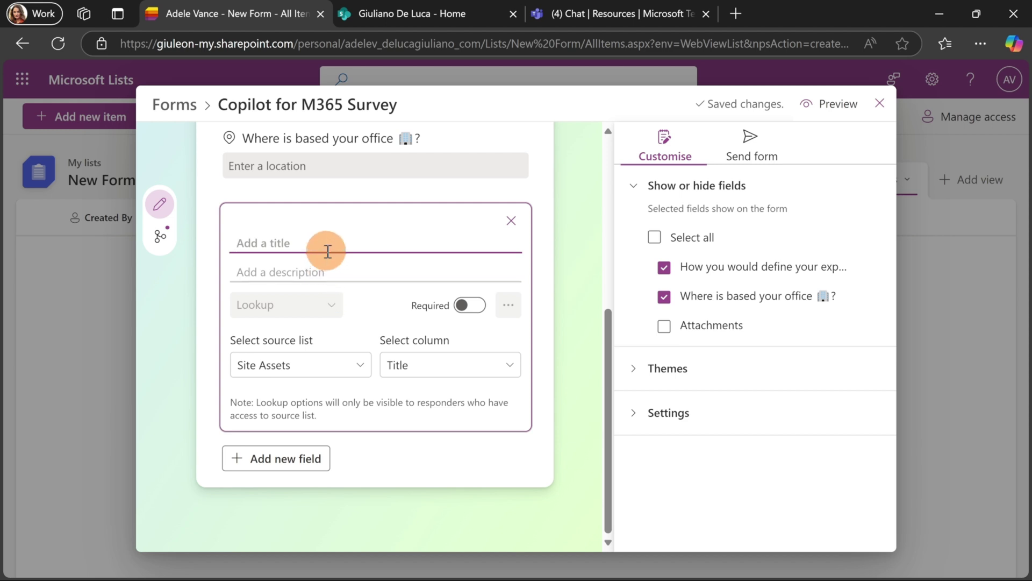
click(346, 369)
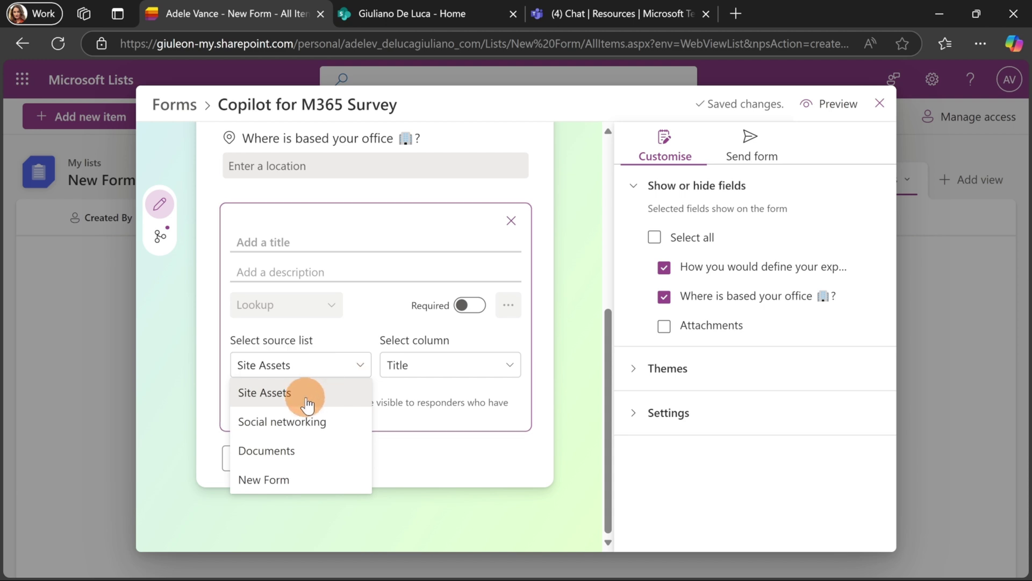
click(296, 420)
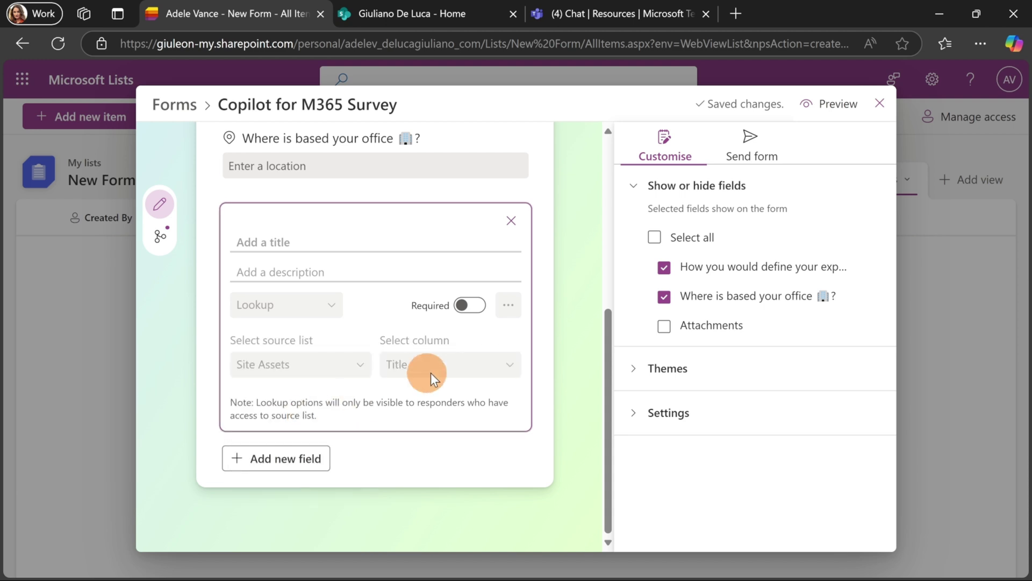
click(450, 371)
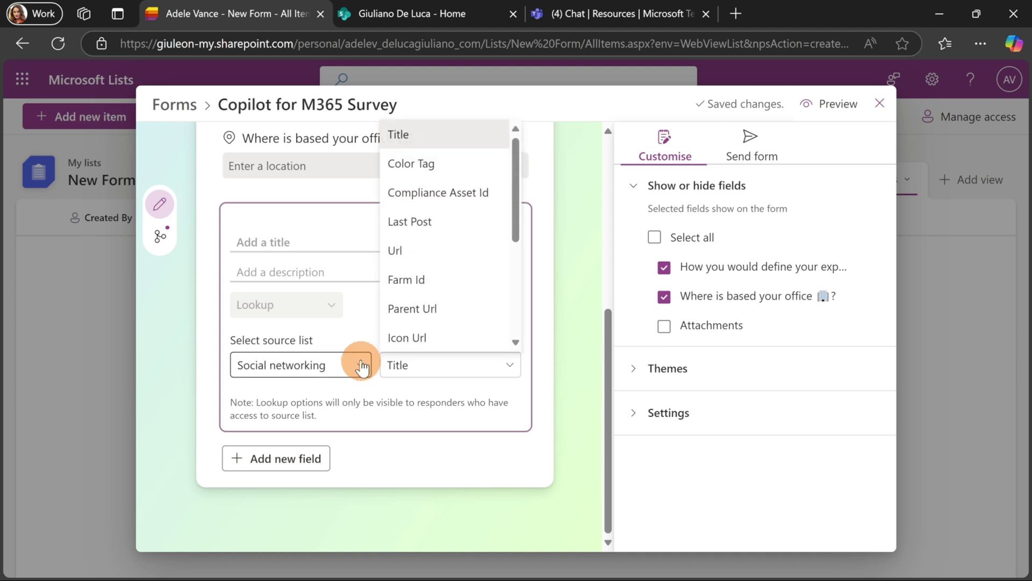
click(344, 331)
click(307, 234)
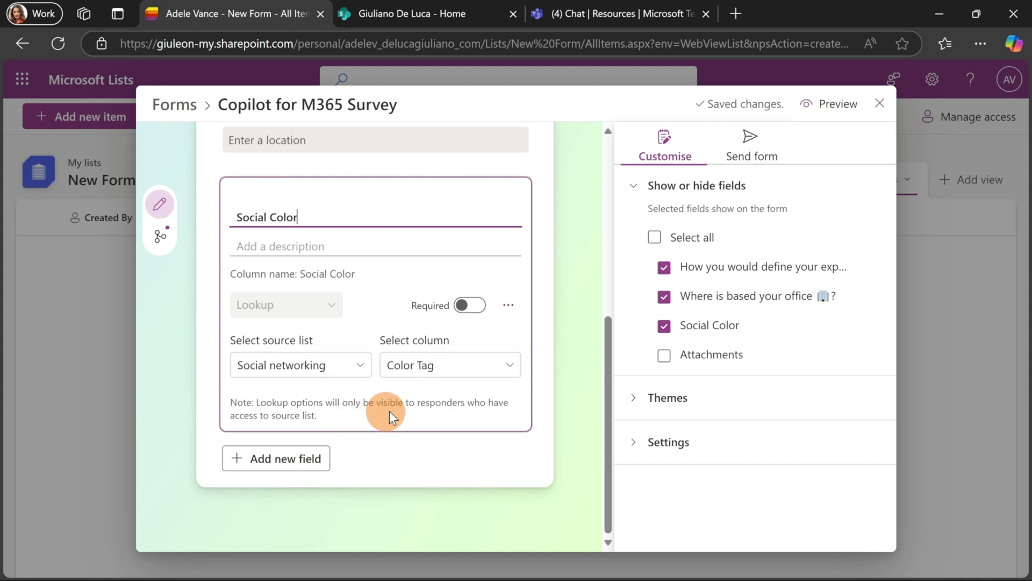
Add an Image field titled "Image" to the survey form
click(301, 462)
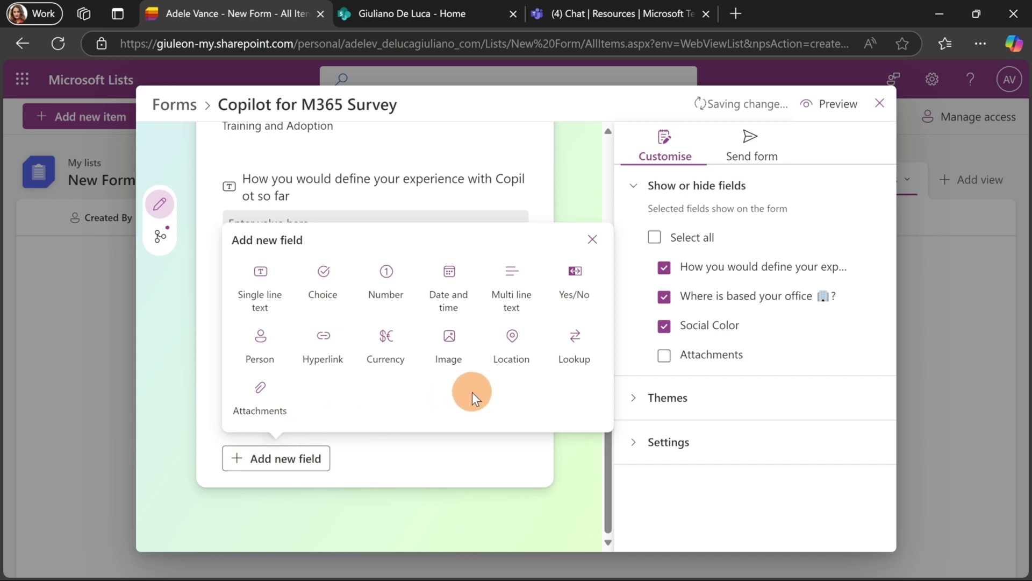
click(449, 349)
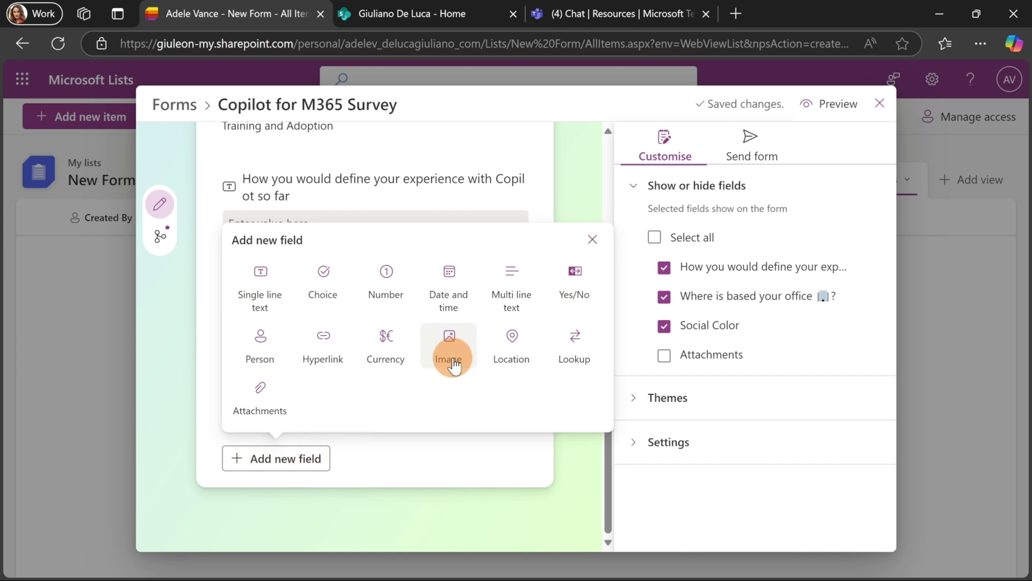
click(378, 340)
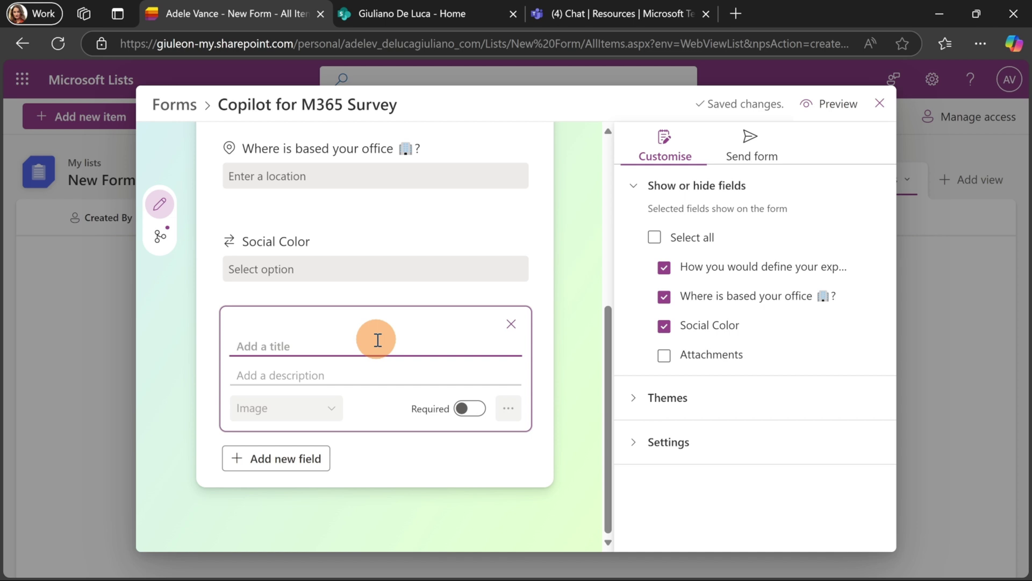
text(Imahe)
key(BackSpace)
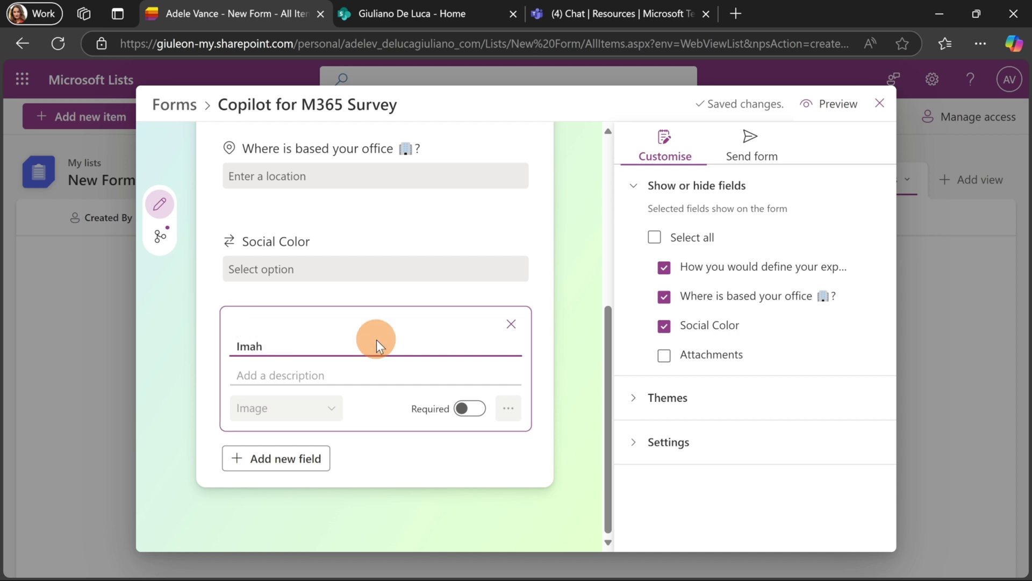
key(BackSpace)
text(ge)
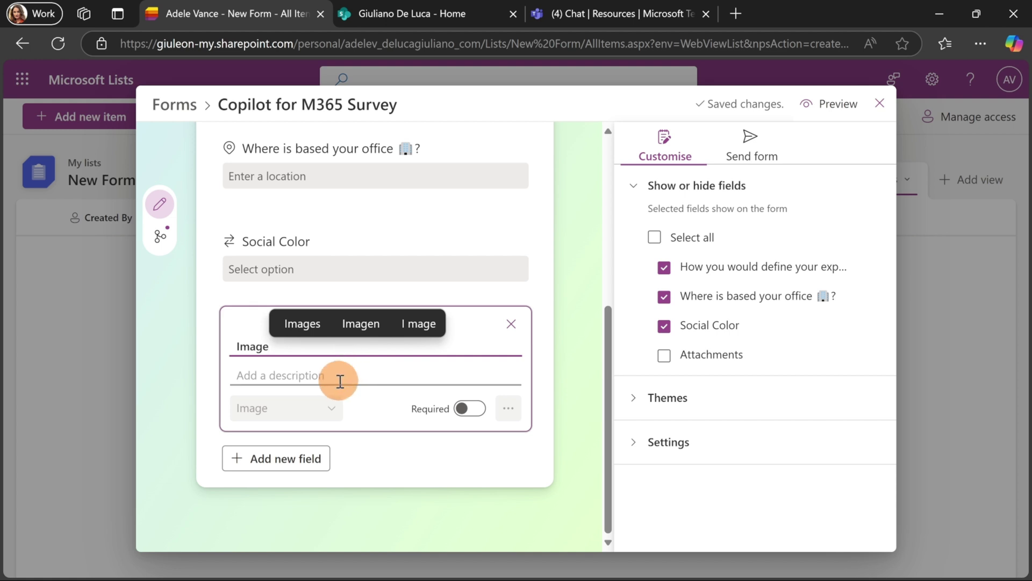
click(387, 442)
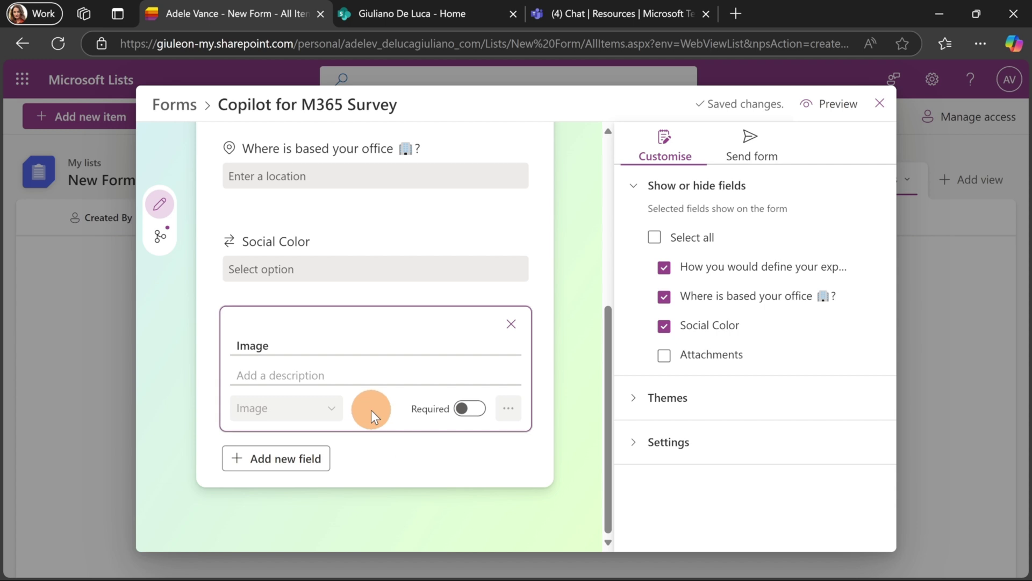
click(389, 430)
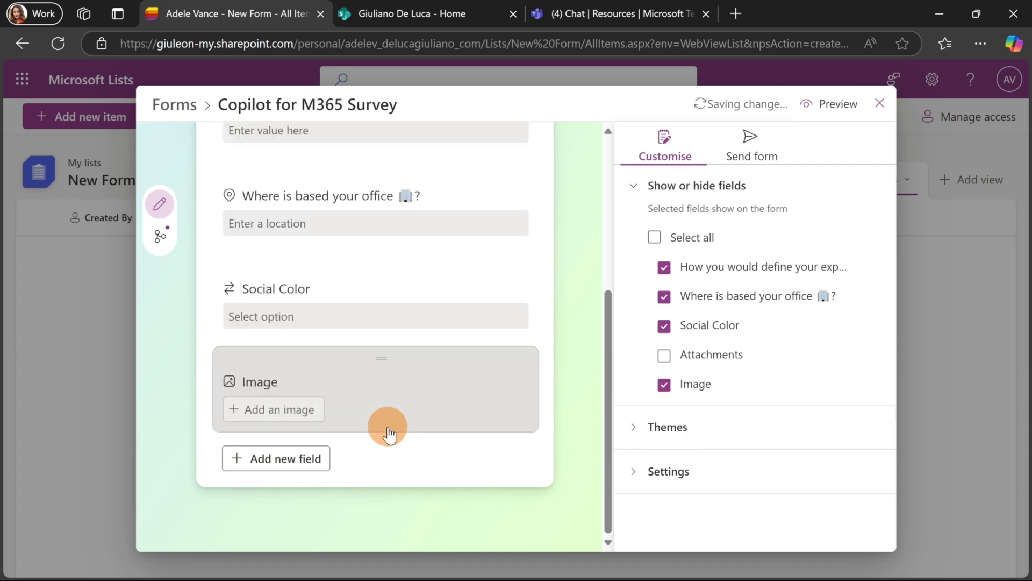
Add an Attachments field to the survey form
click(304, 463)
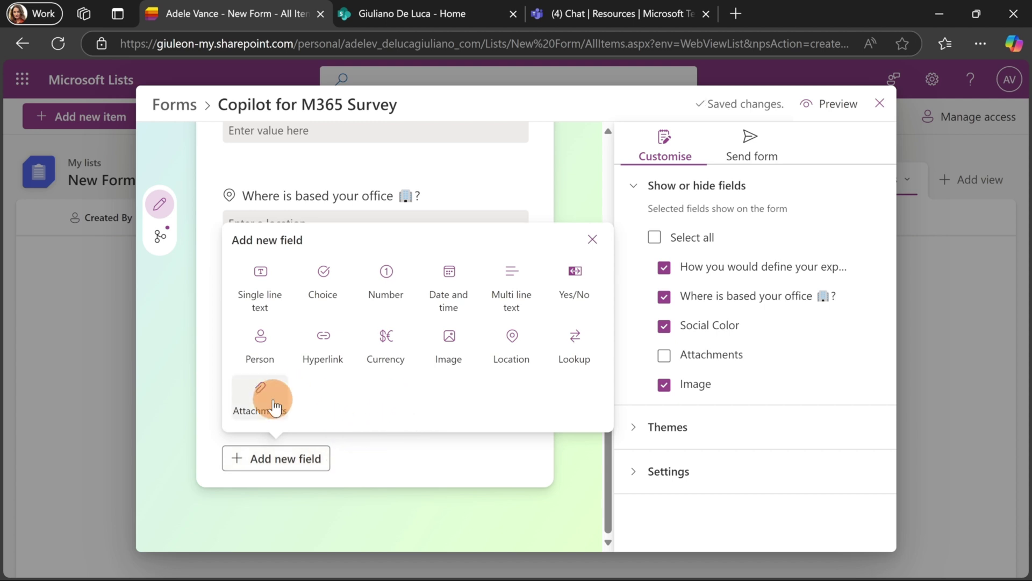
click(263, 398)
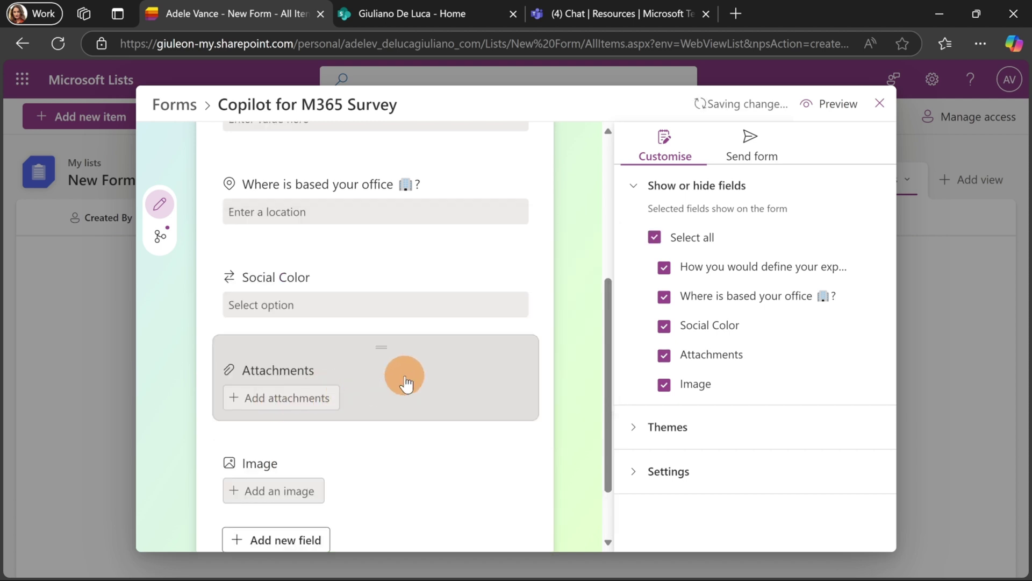
mouse_move(406, 383)
mouse_down()
mouse_move(373, 410)
mouse_move(382, 433)
mouse_move(406, 380)
mouse_move(421, 383)
mouse_up()
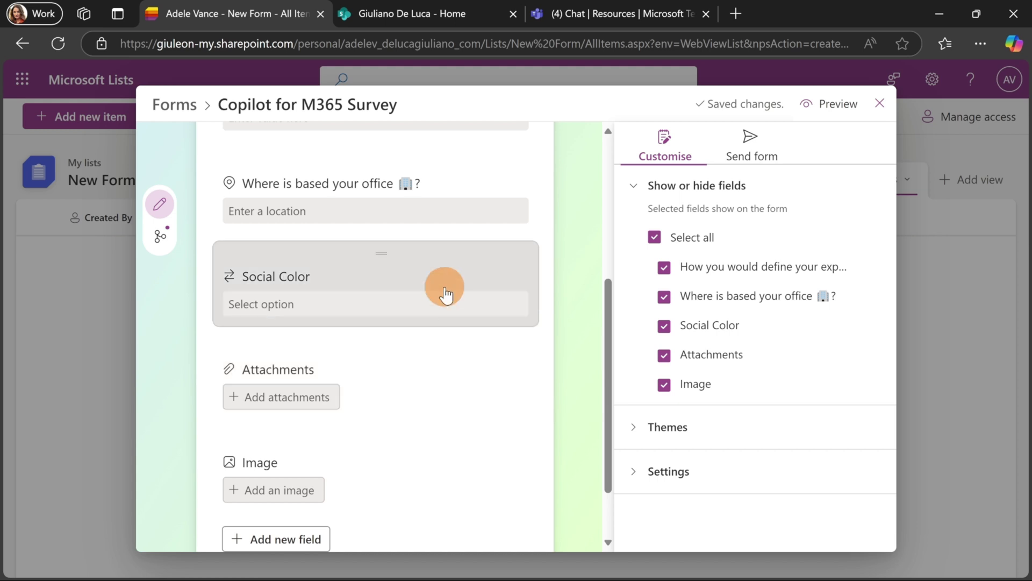
Preview the survey form and answer the office location question with Rome
scroll(431, 292, up, 5)
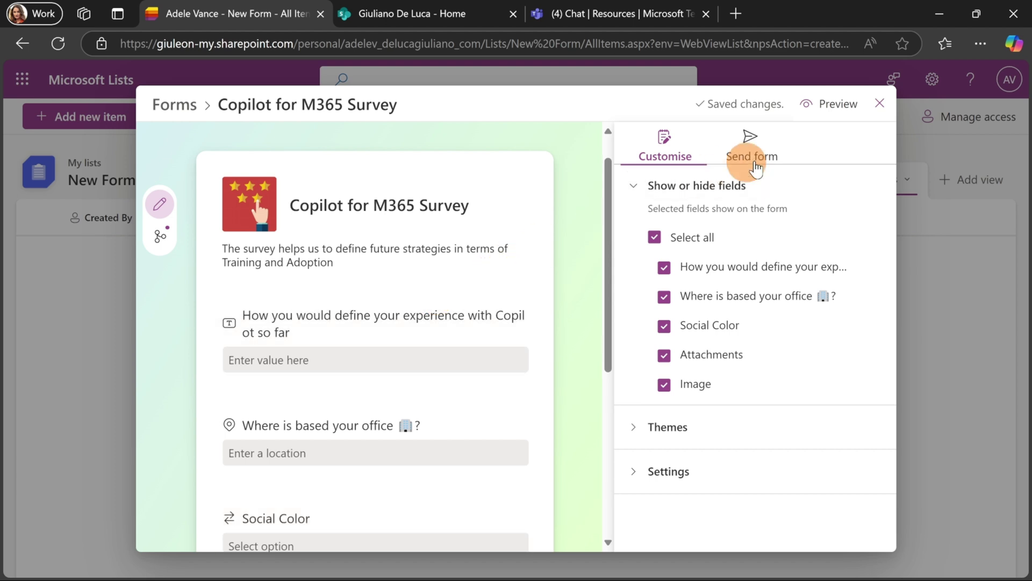
click(817, 115)
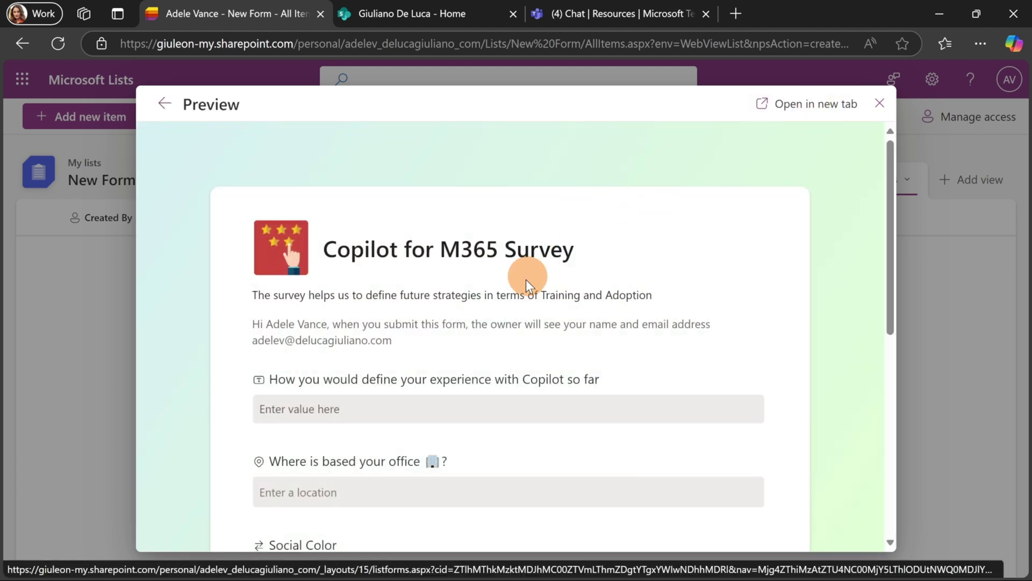
scroll(516, 290, down, 3)
click(477, 328)
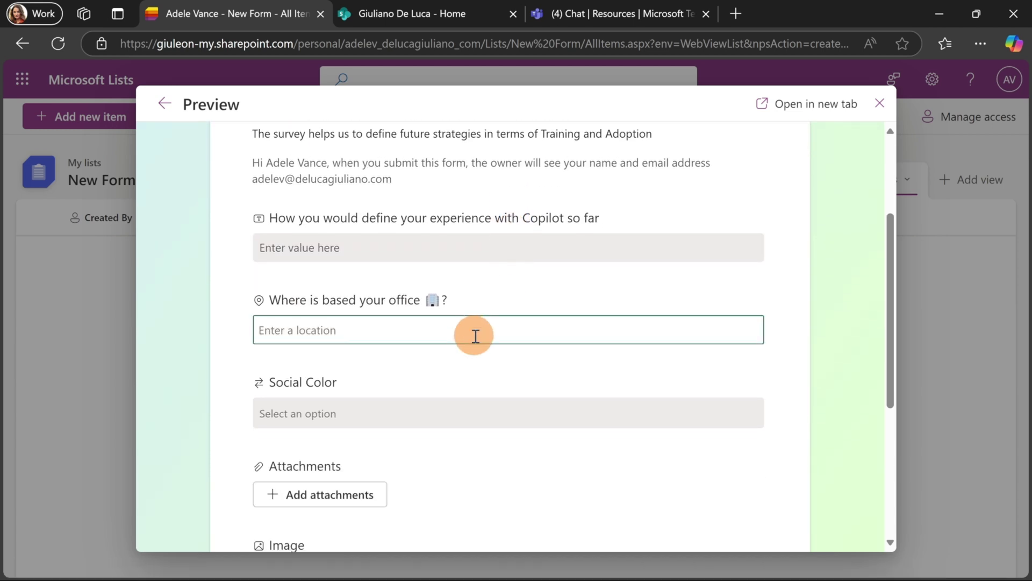
scroll(478, 336, down, 2)
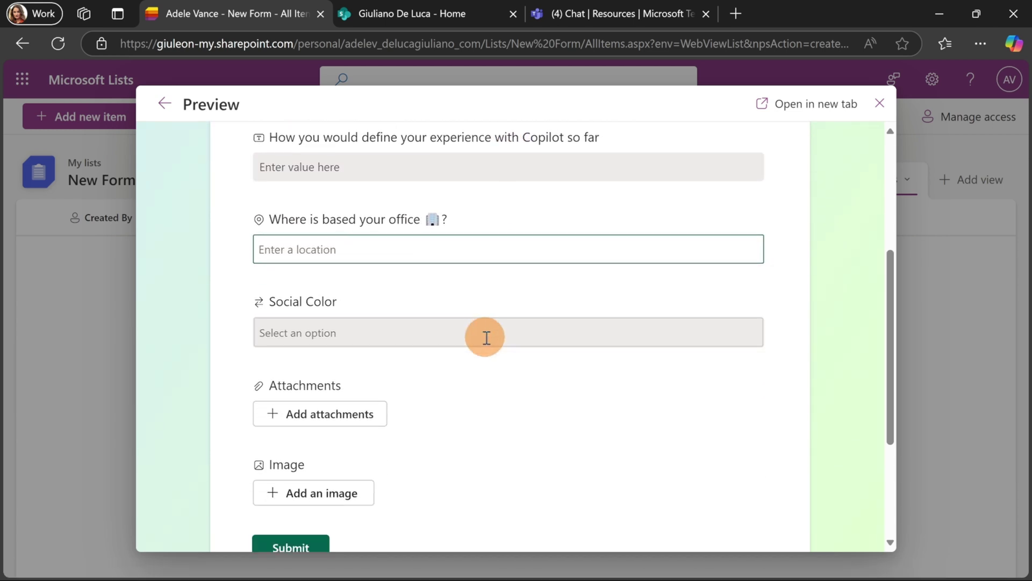
text(Rome)
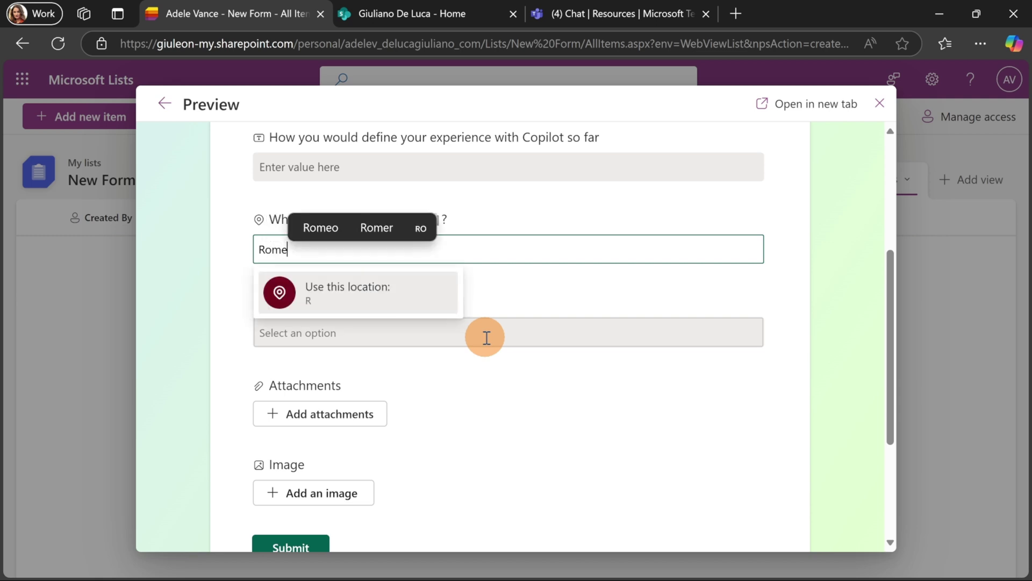
click(393, 309)
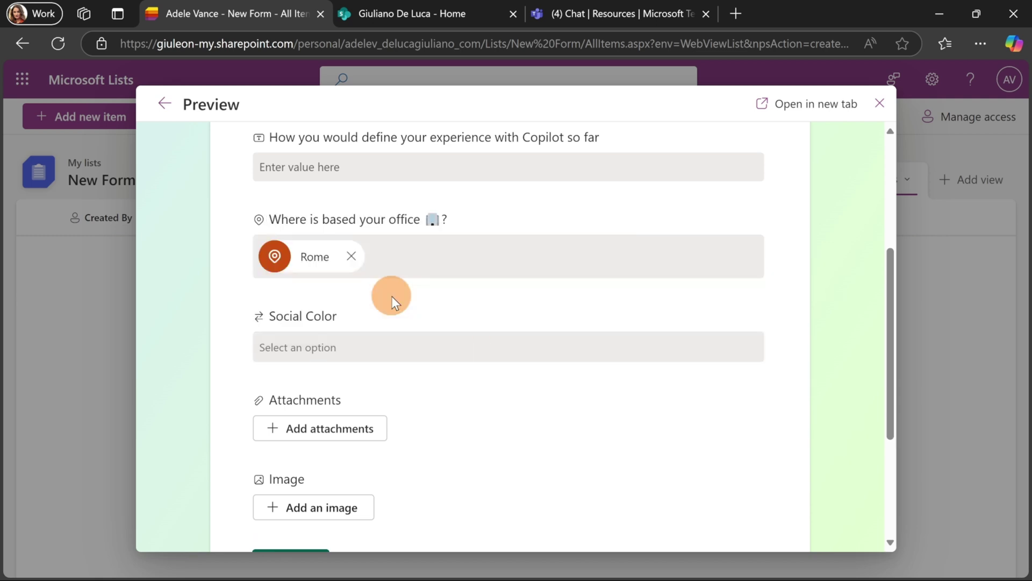
Try to find a Social Color option by entering "fe" and "Co", clearing each entry
scroll(375, 299, down, 4)
click(414, 186)
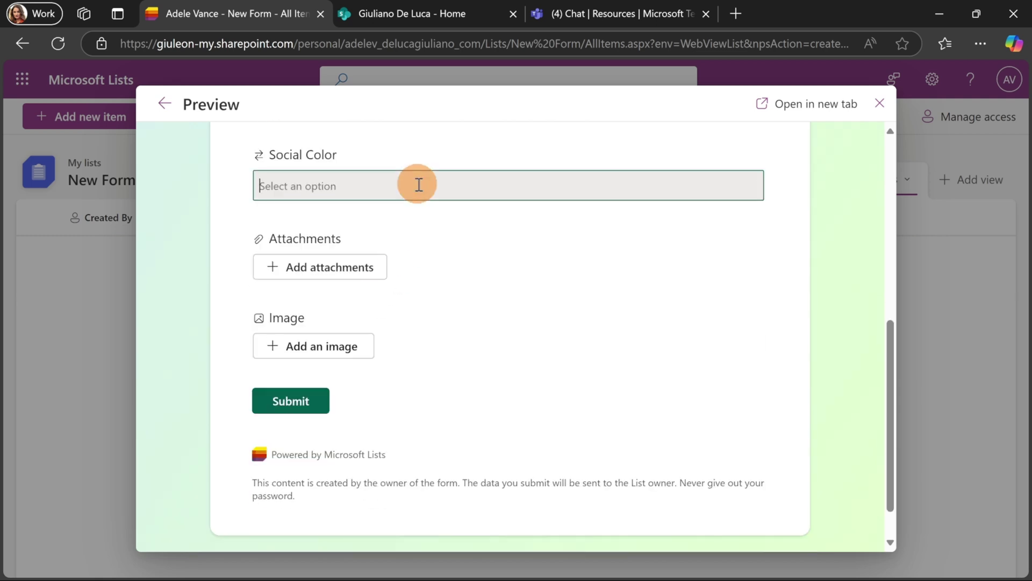
text(fe)
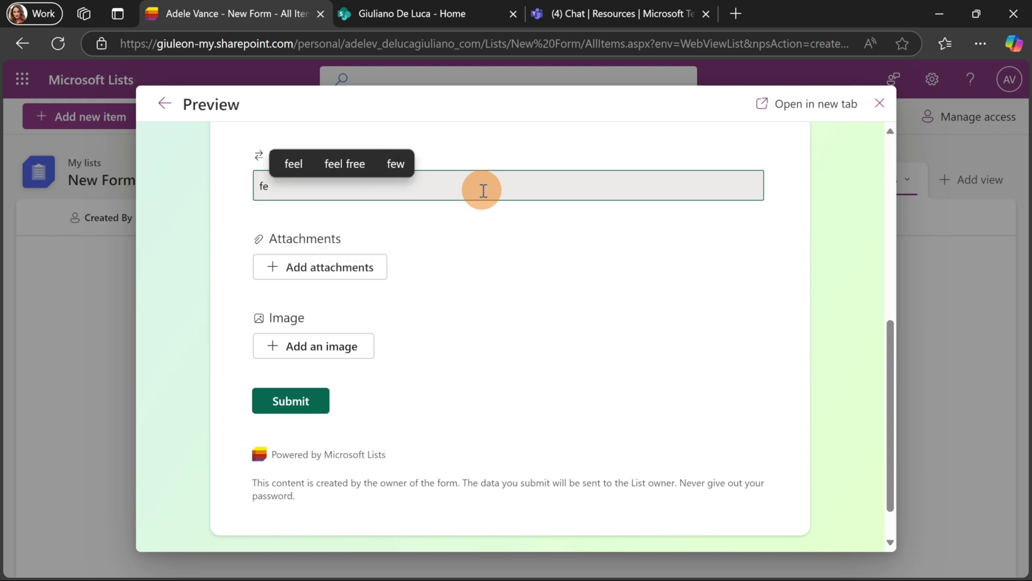
key(BackSpace)
key(BackSpace)
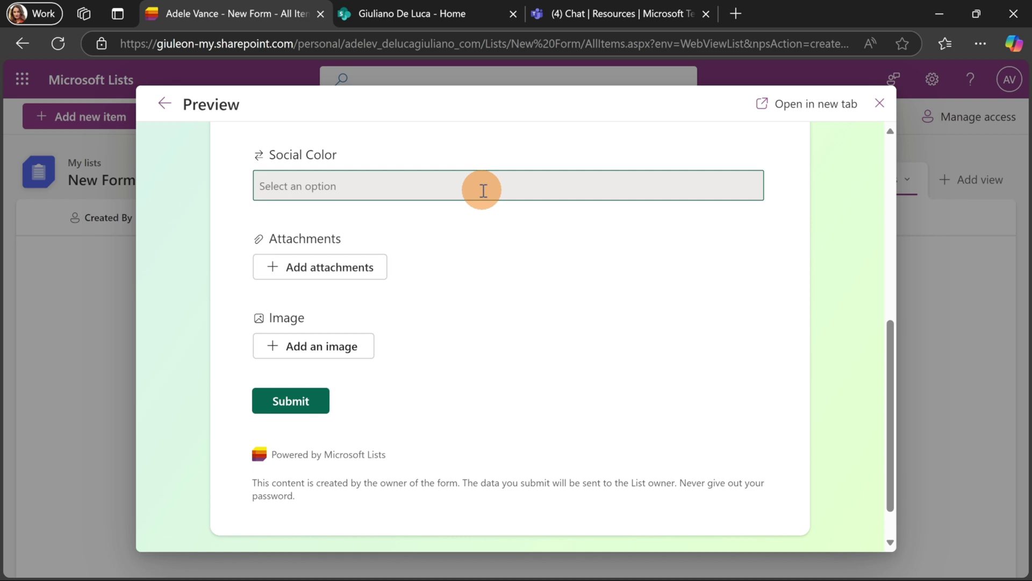
text(Co)
key(BackSpace)
key(BackSpace)
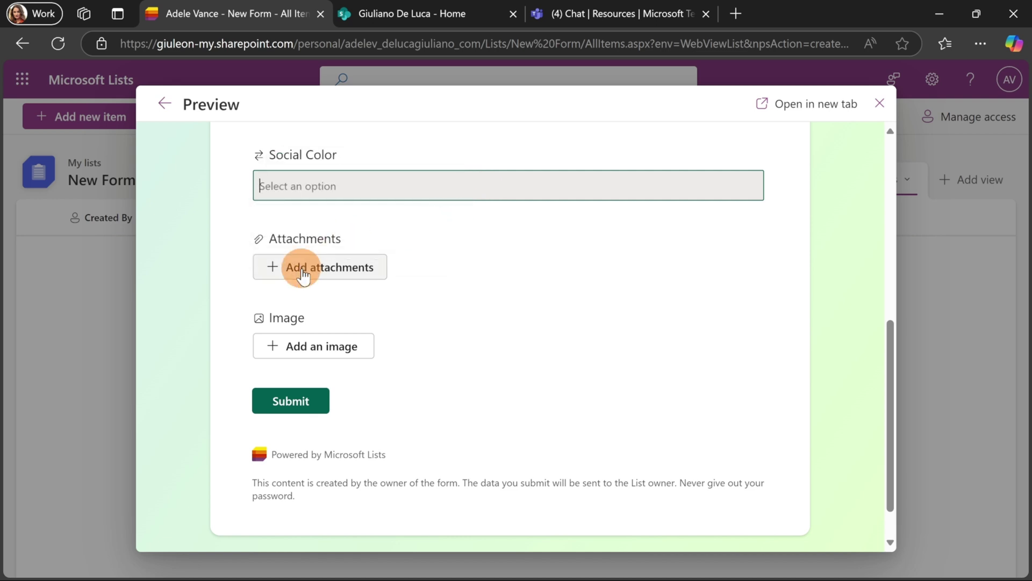
Add ds.png from the Pictures folder as the answer to the Image field
click(330, 348)
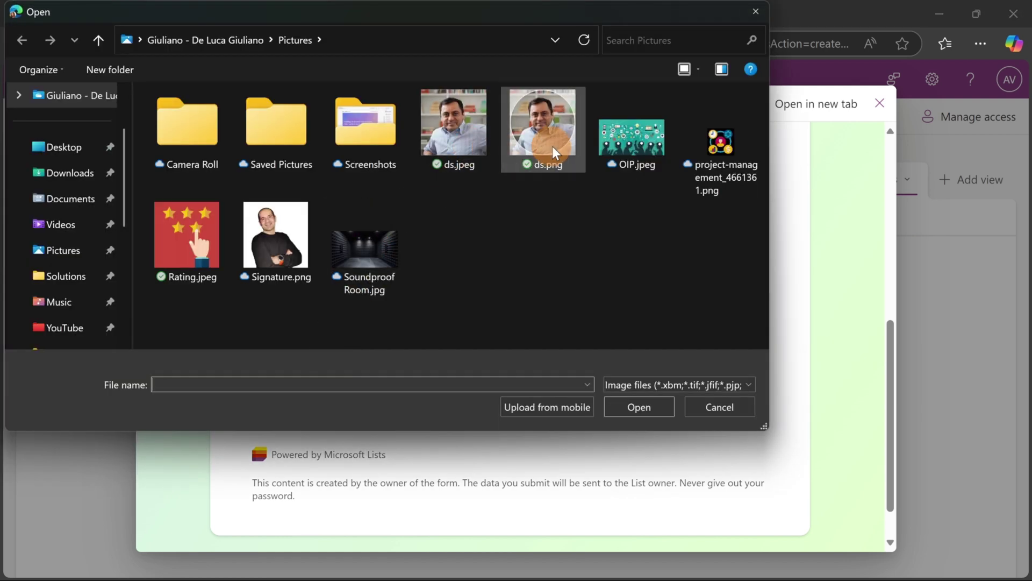
double_click(553, 134)
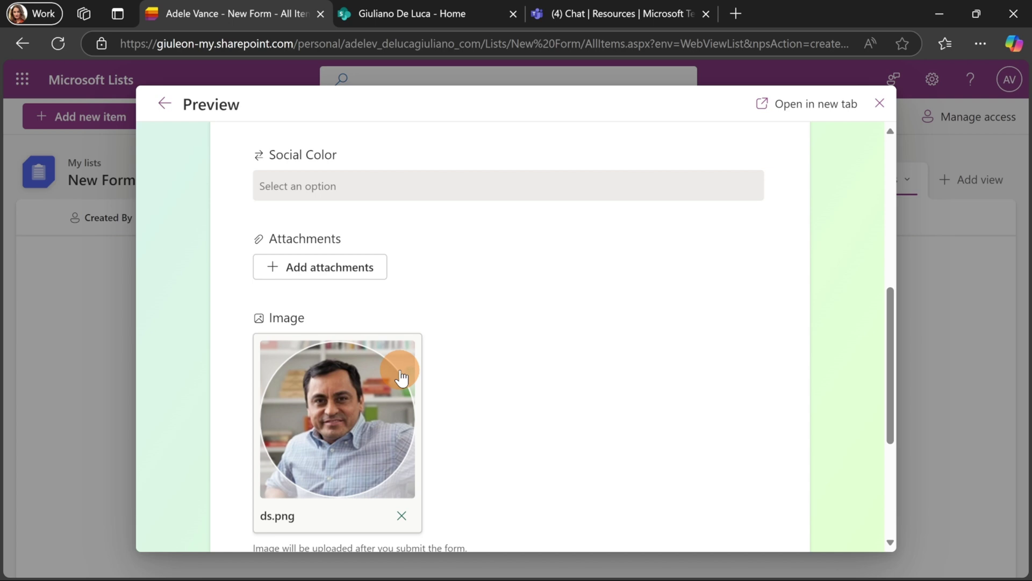
scroll(592, 360, down, 5)
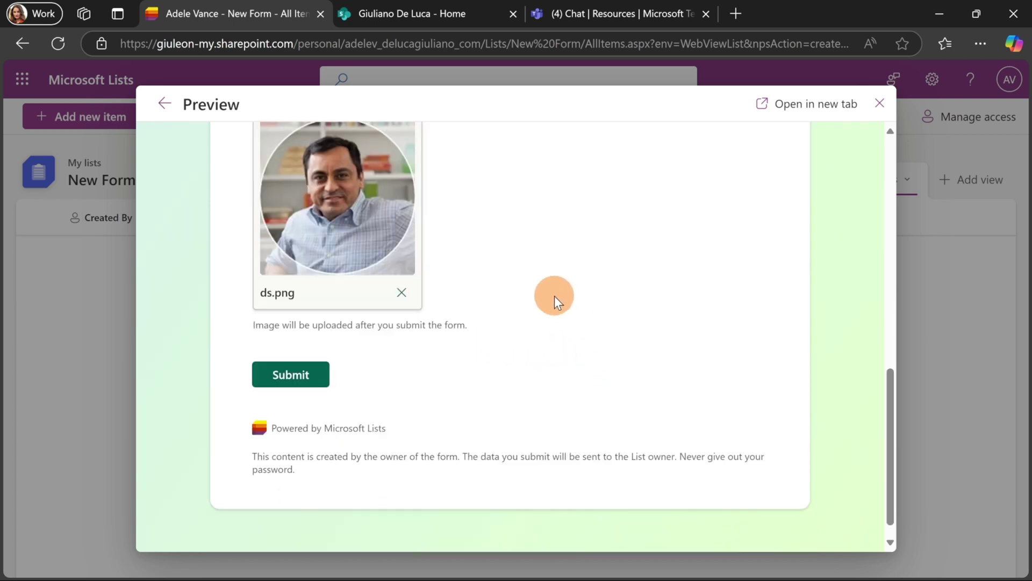
Review the filled-in answers, submit the test response and close the form preview
scroll(537, 304, up, 7)
scroll(487, 290, up, 5)
scroll(500, 323, down, 10)
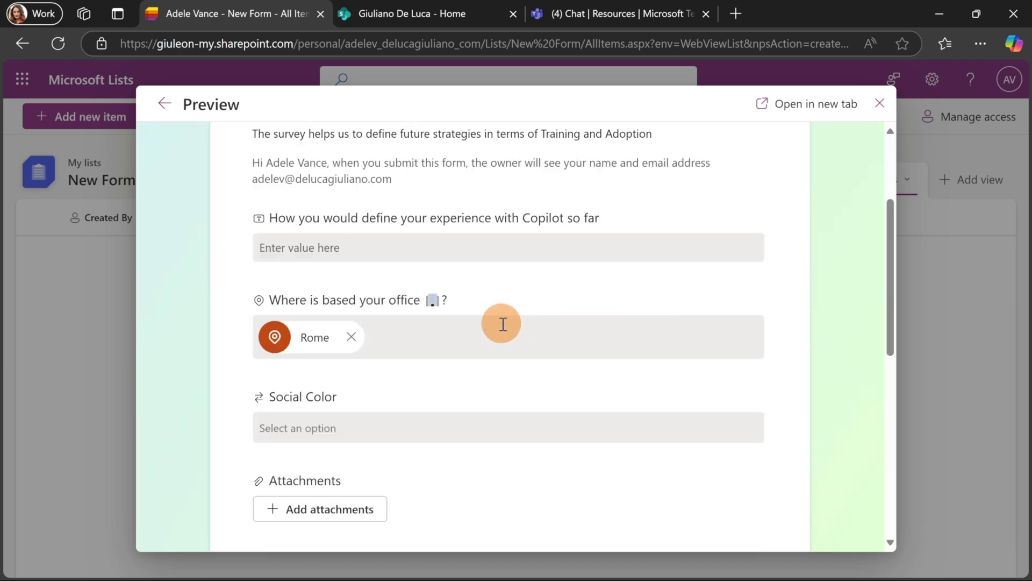
click(301, 439)
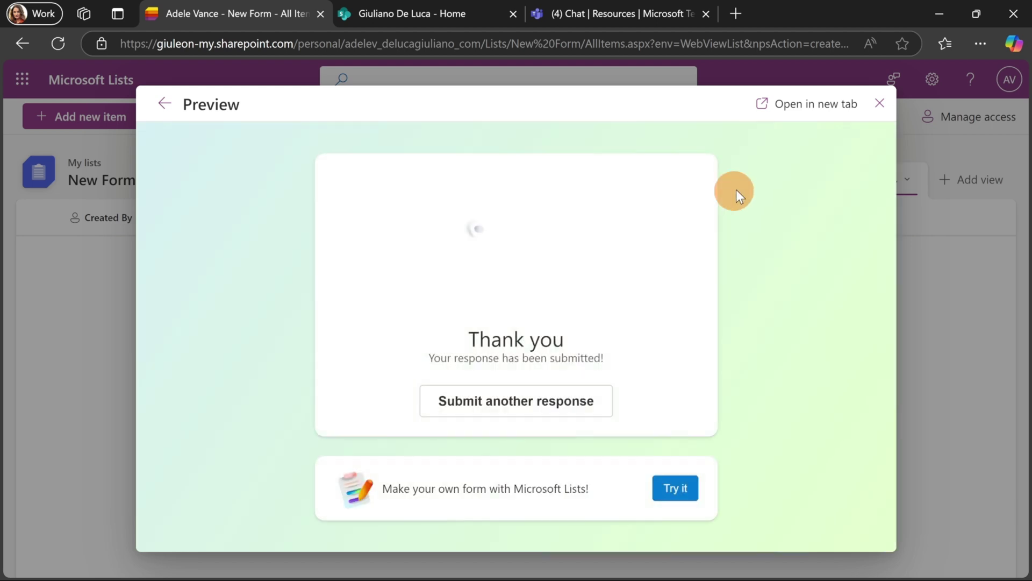
click(880, 103)
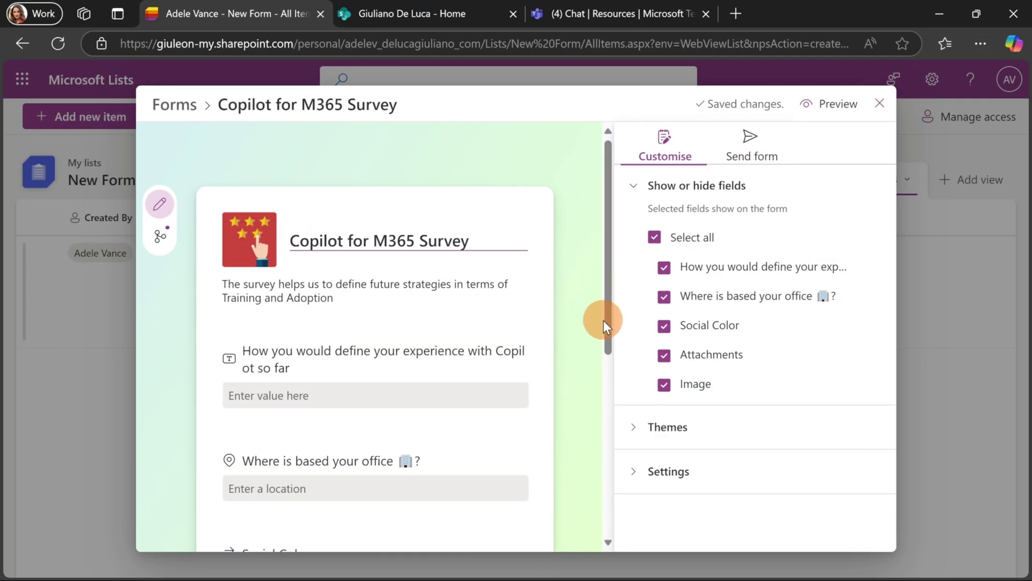
Open the form's settings, check what Notify me does and turn it on for new responses
click(636, 470)
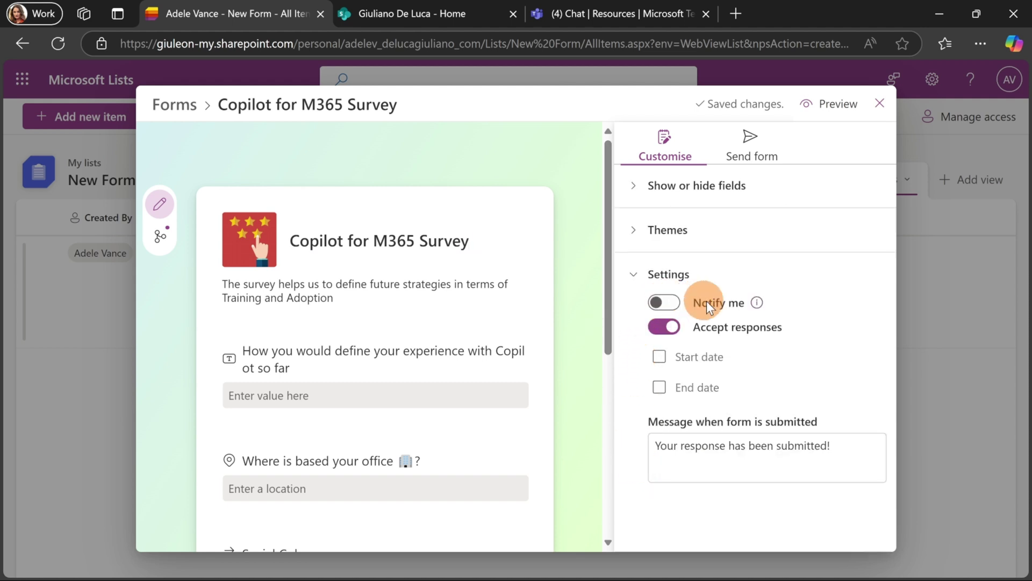
mouse_move(756, 304)
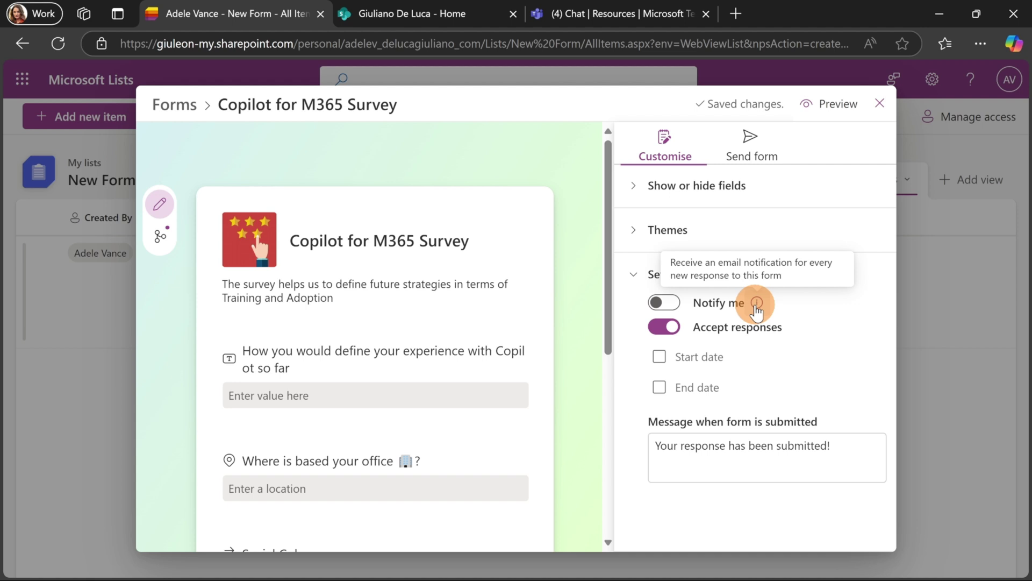
click(665, 304)
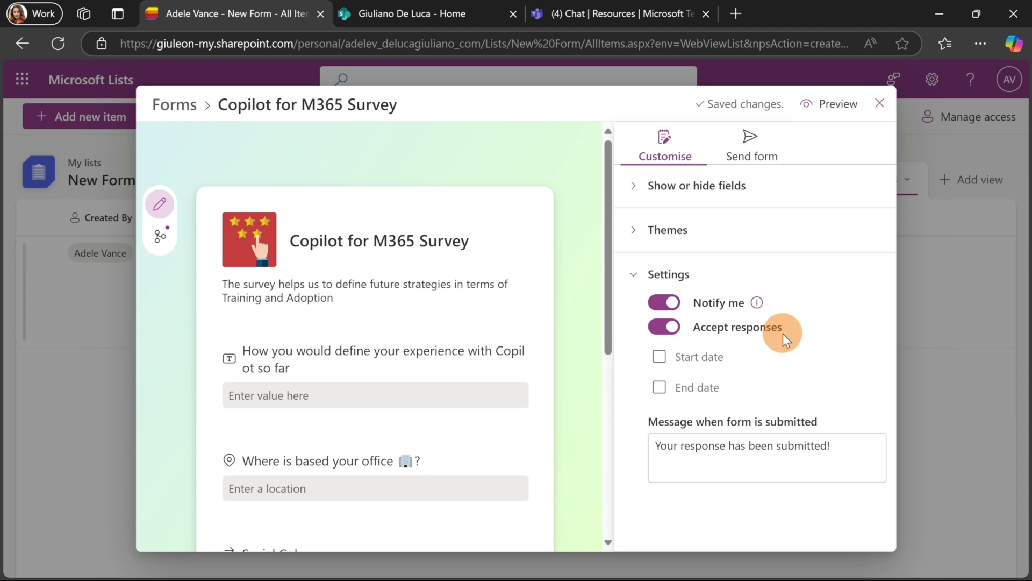
Enable the start date of 04/03/2025 15:54 for accepting responses and check the selectable start times
click(696, 359)
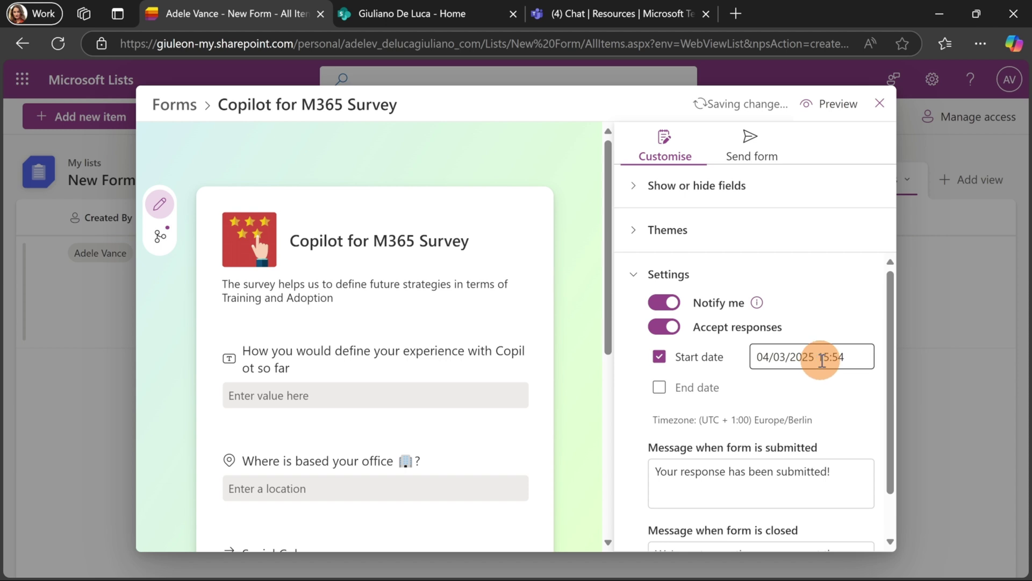
click(841, 357)
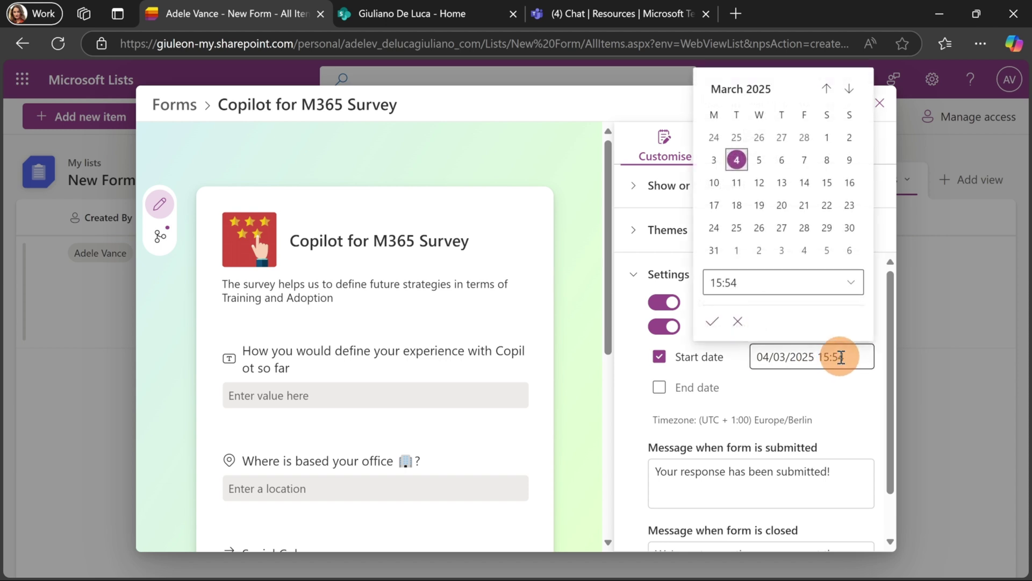
click(761, 282)
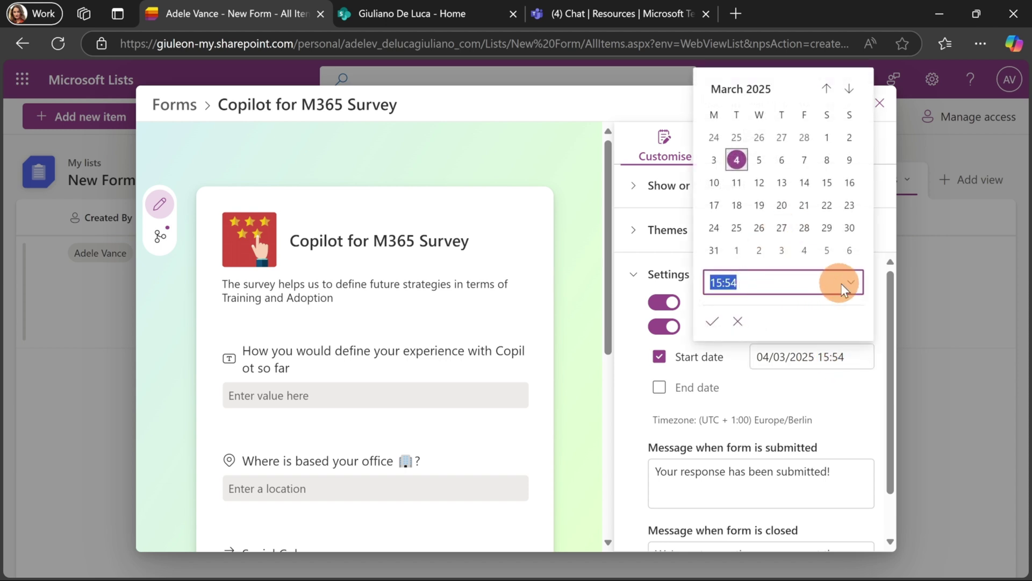
click(845, 282)
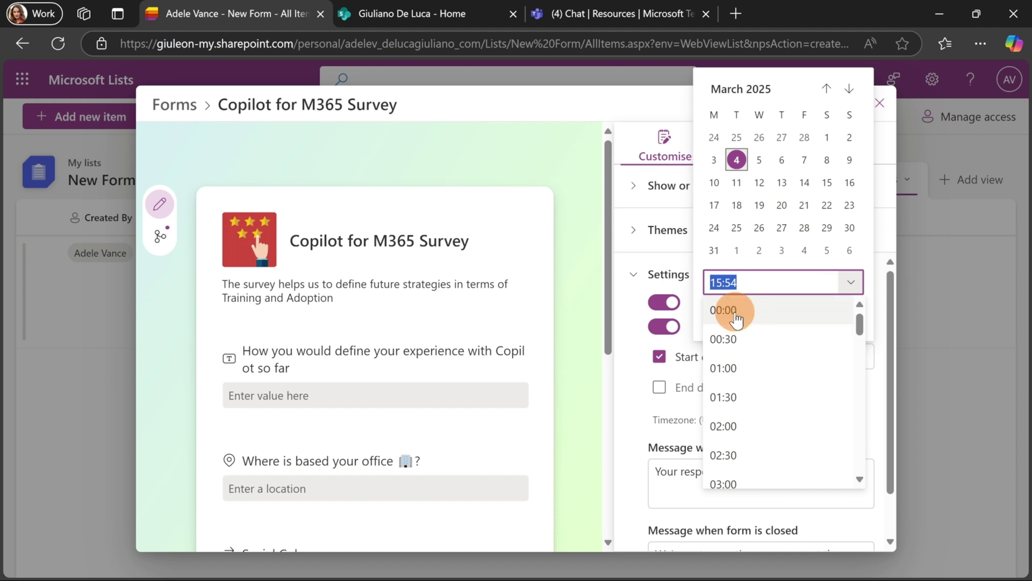
click(694, 286)
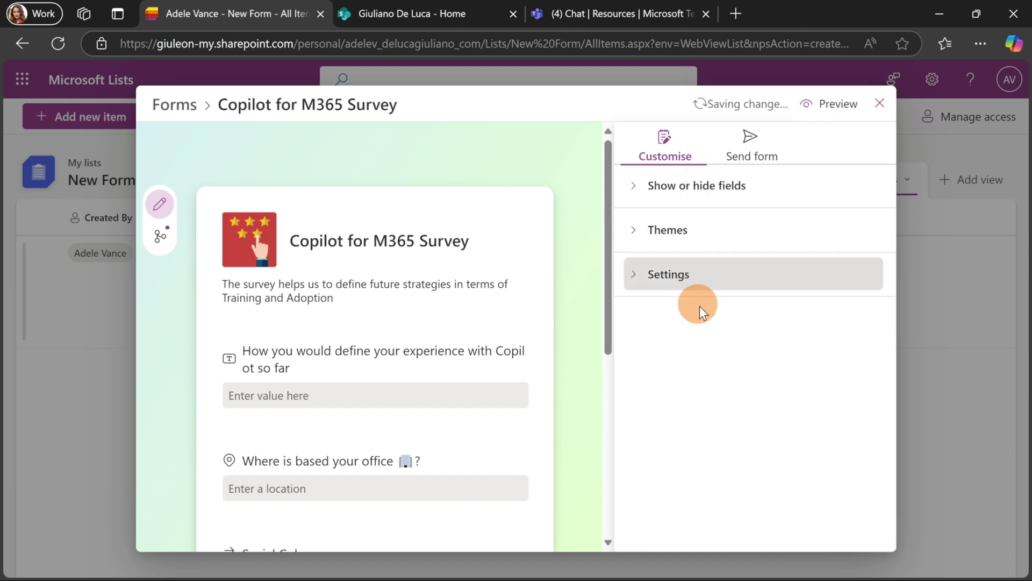
Enable an end date for accepting responses and set it to 05/03/2025 00:00
click(638, 276)
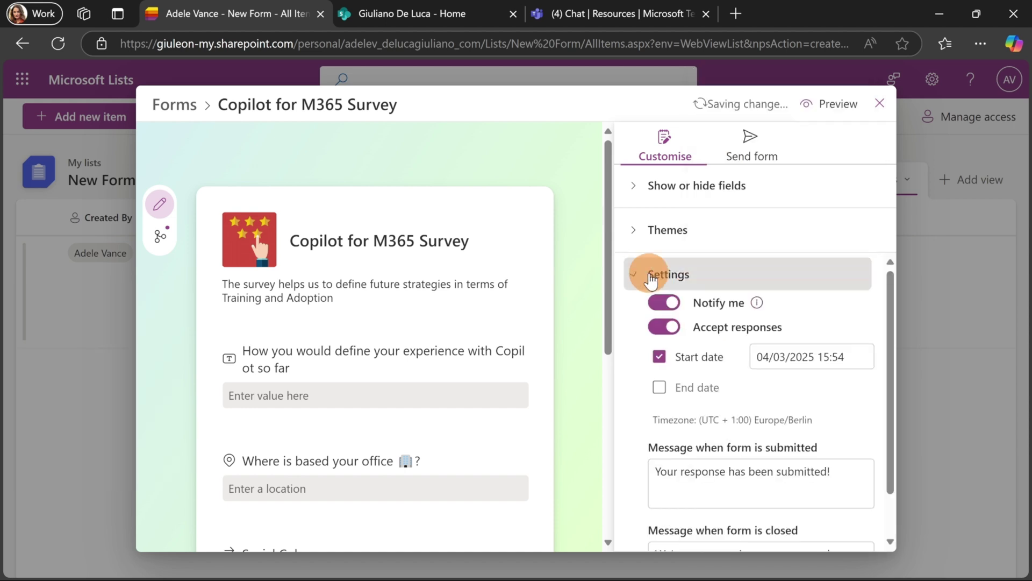
click(699, 388)
click(837, 395)
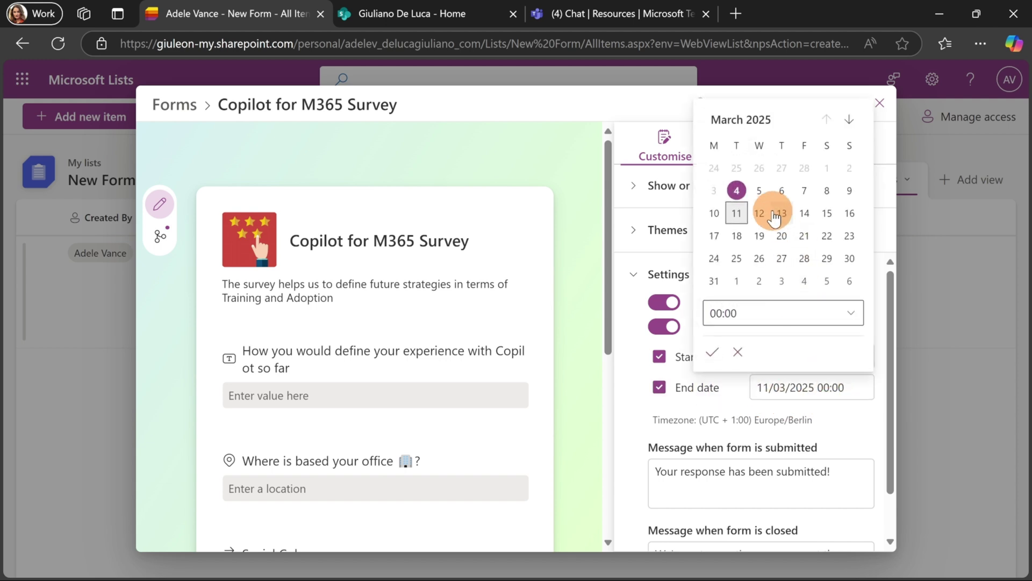
click(760, 192)
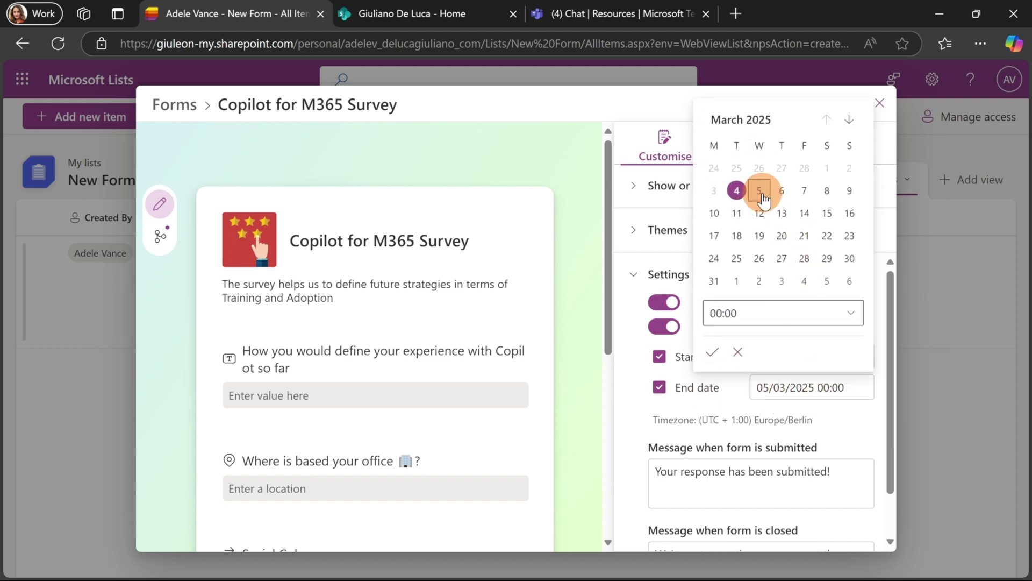
click(851, 412)
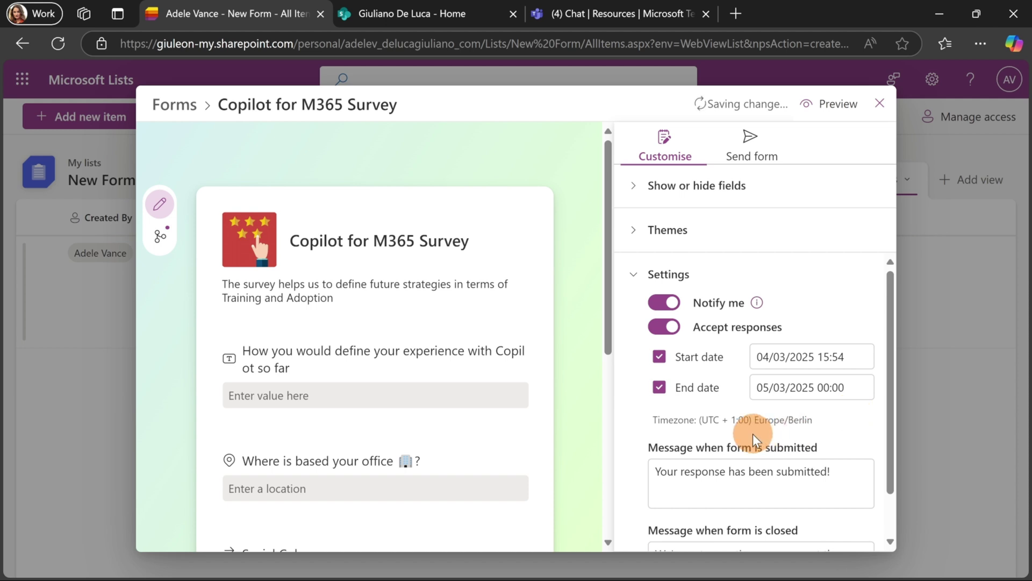
Review the messages shown when the form is submitted and when it is closed
click(735, 474)
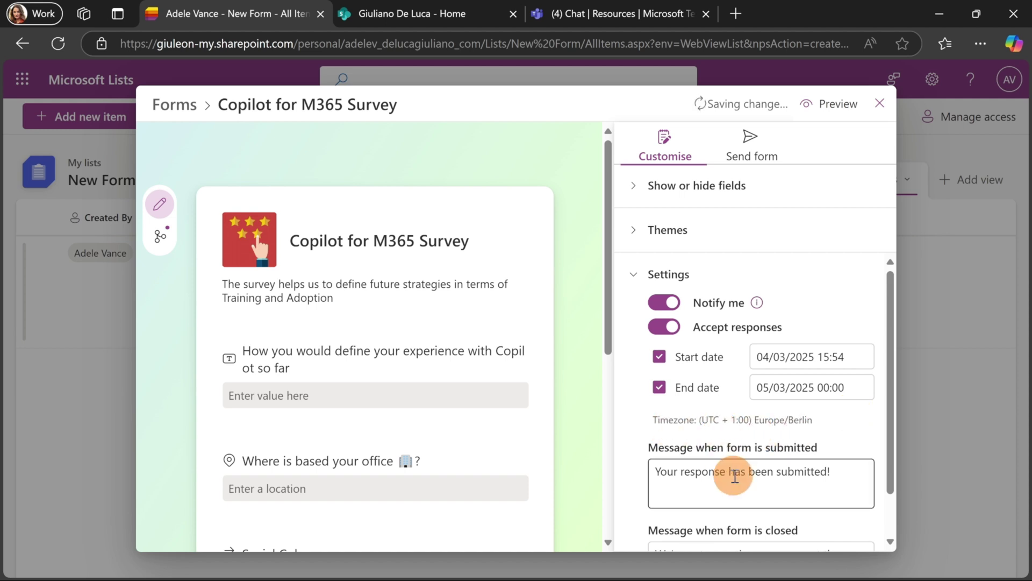
scroll(731, 447, down, 1)
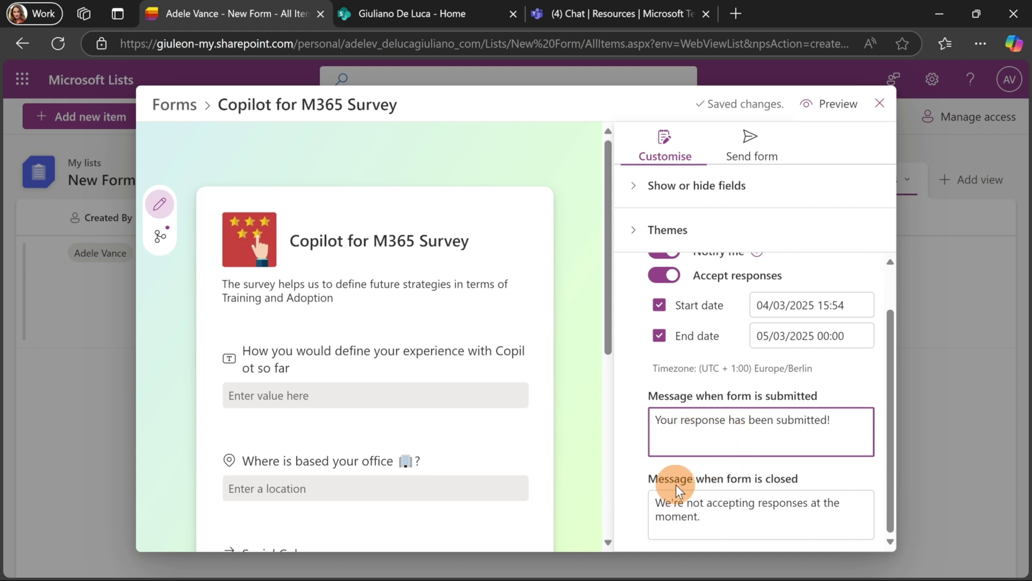
scroll(742, 463, up, 1)
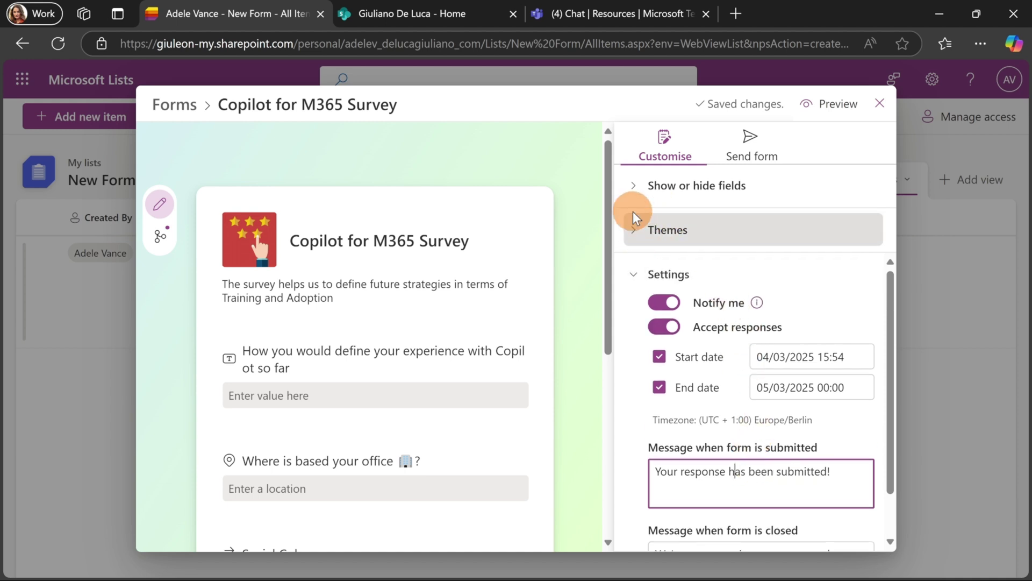
Look through the form's field visibility, theme and response settings sections once more
click(633, 189)
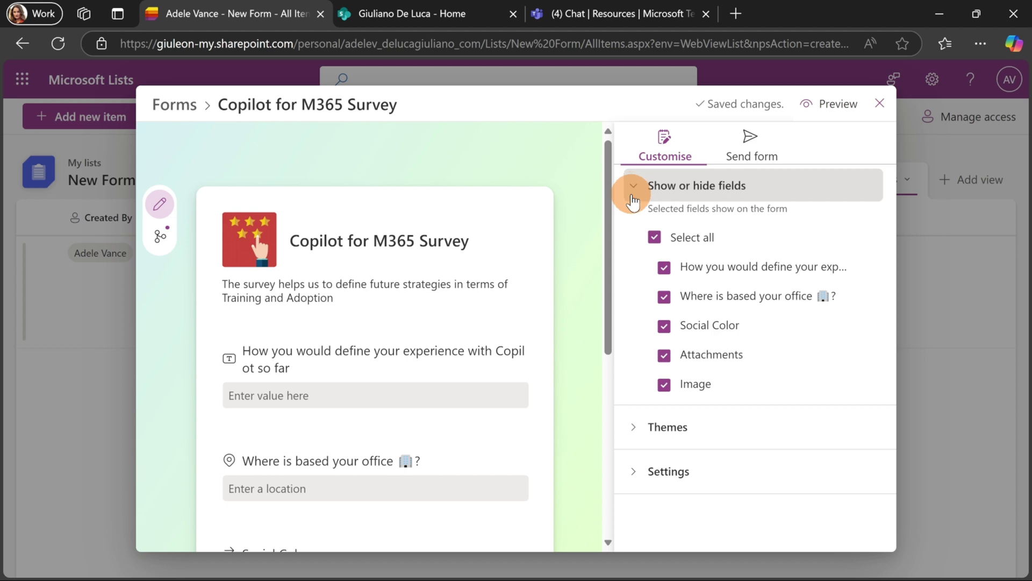
click(633, 194)
click(637, 193)
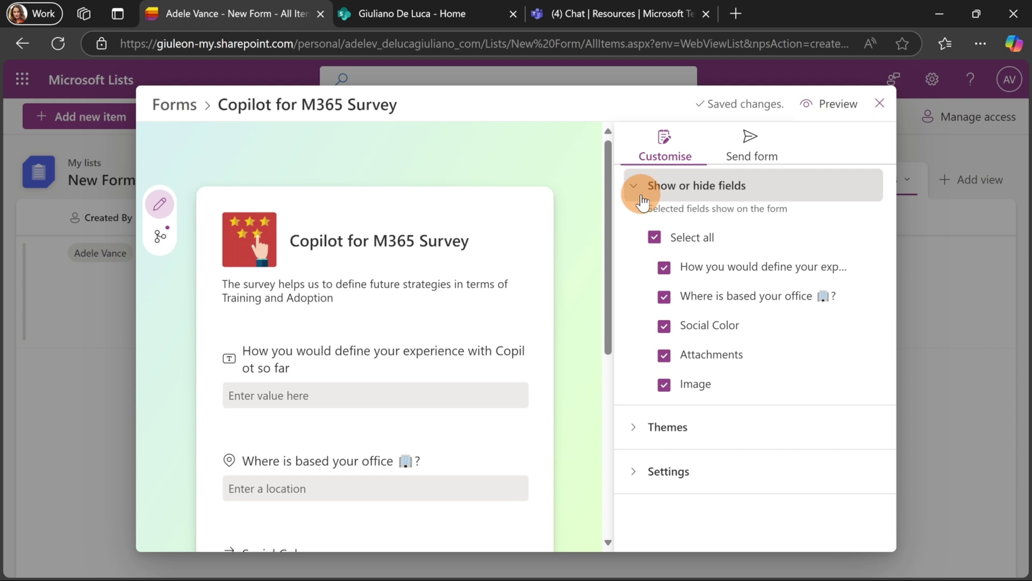
click(632, 192)
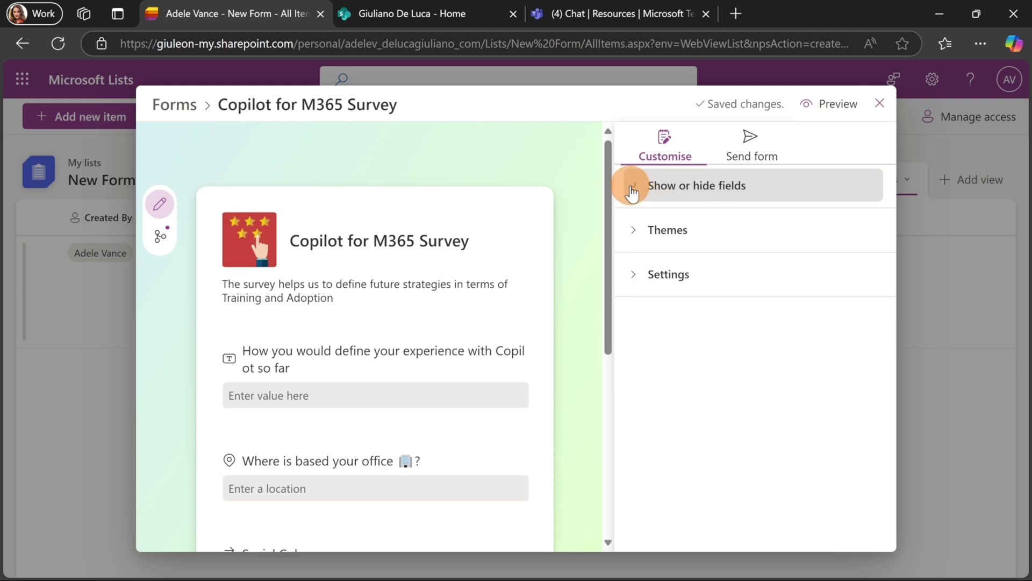
click(636, 237)
click(637, 237)
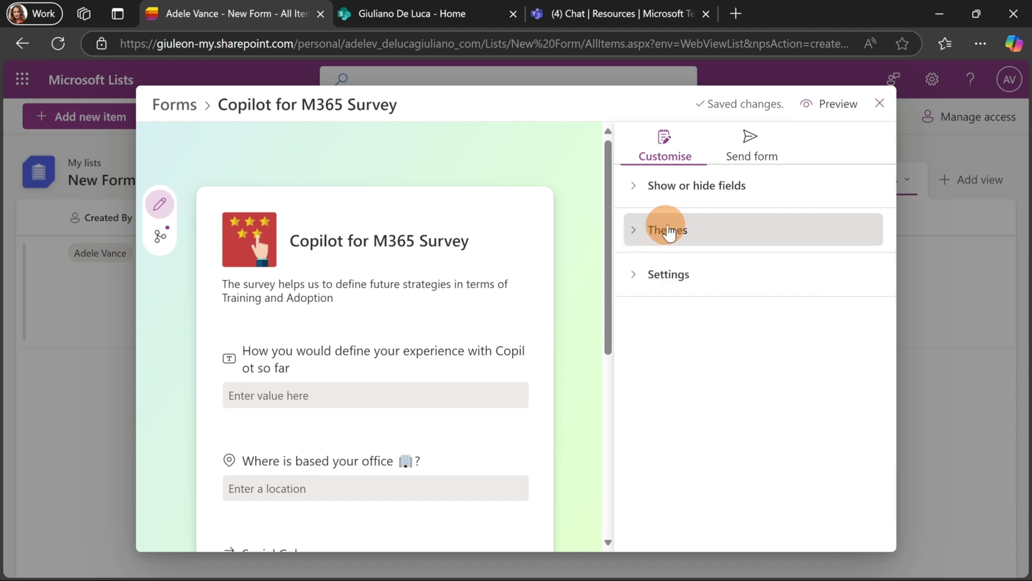
click(640, 281)
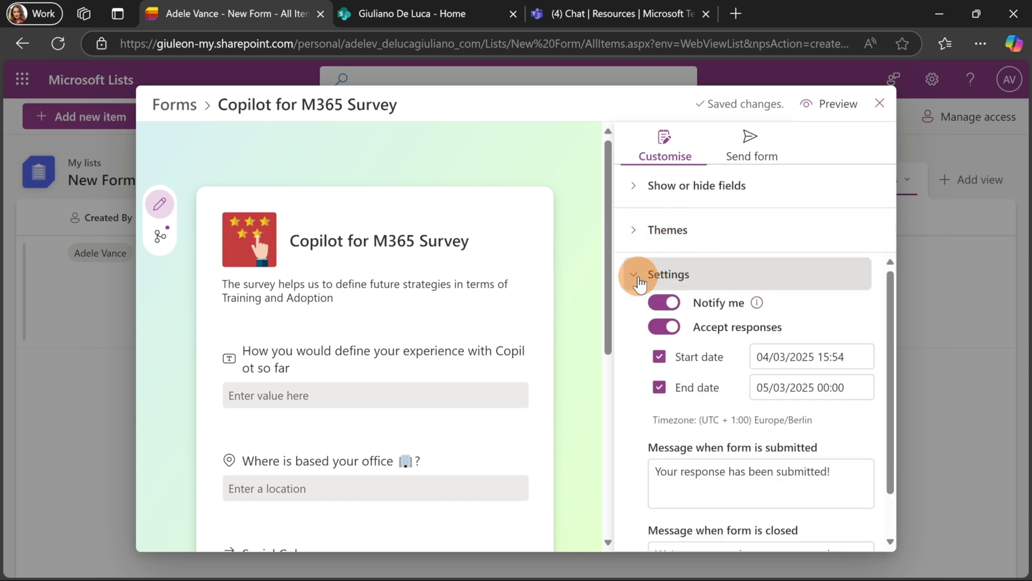
scroll(621, 315, down, 2)
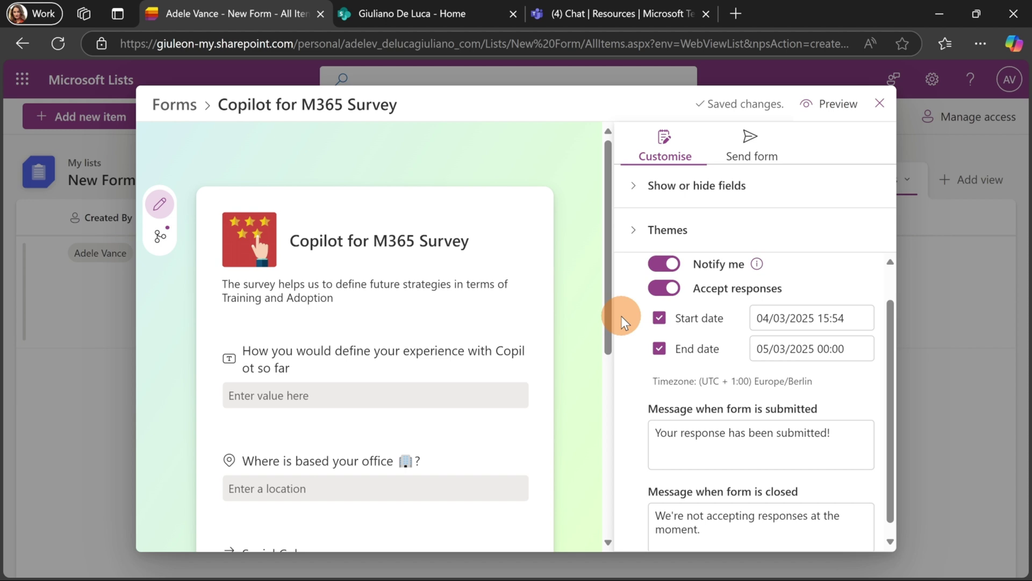
scroll(621, 315, up, 2)
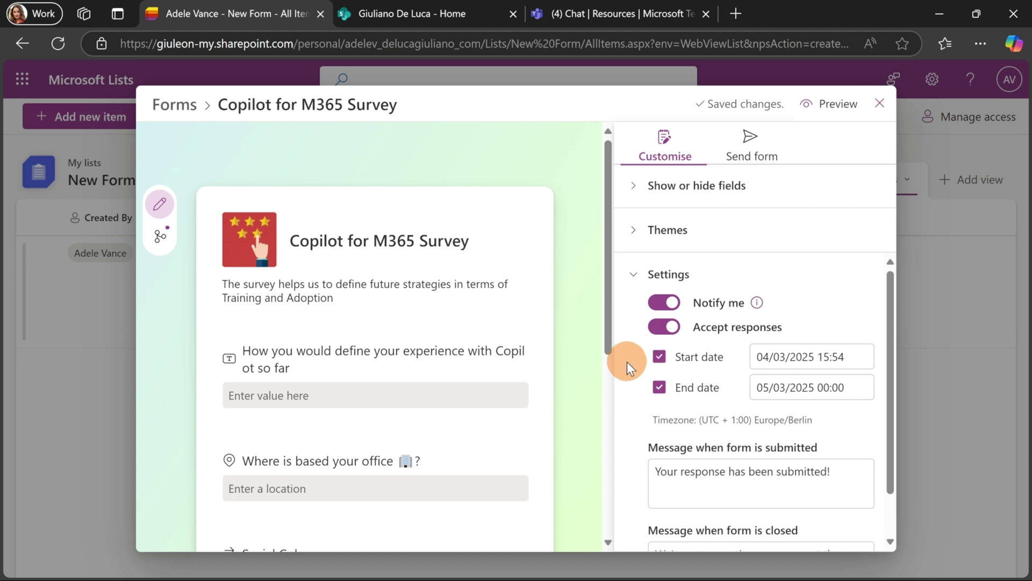
Show the form's branching and examine the possible destinations for the Copilot experience and Social Color questions
click(166, 241)
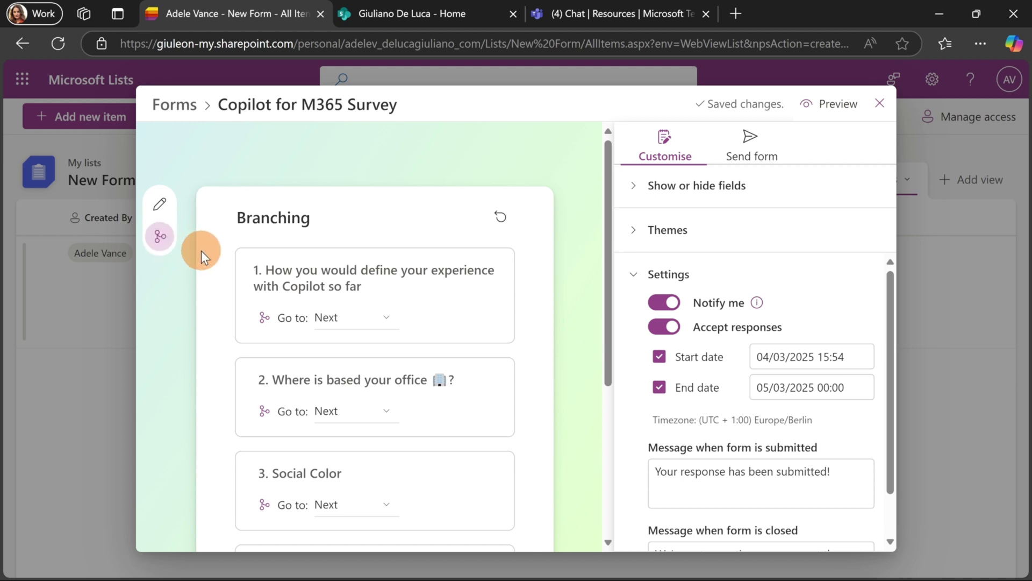
scroll(202, 256, down, 2)
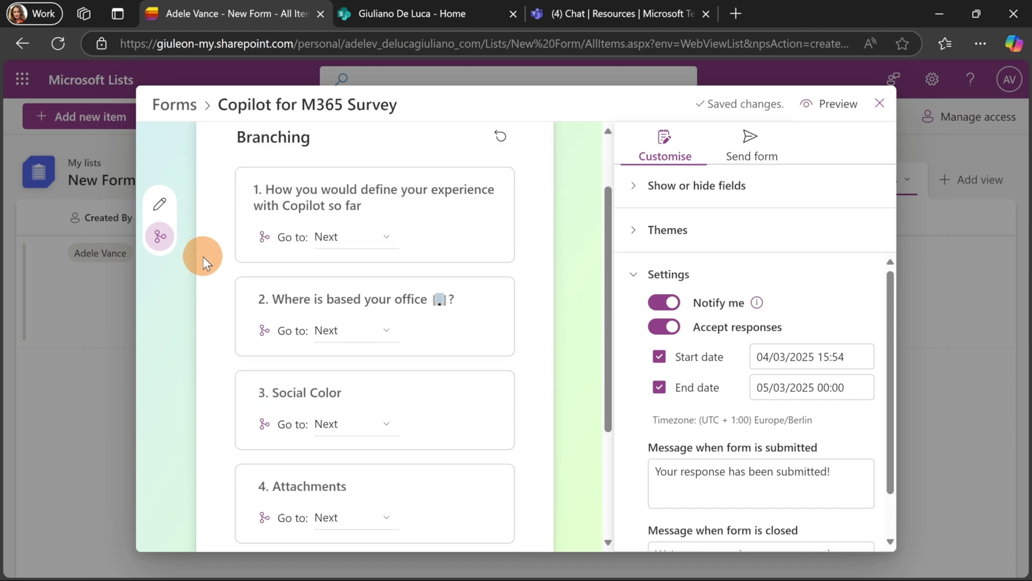
scroll(202, 257, up, 2)
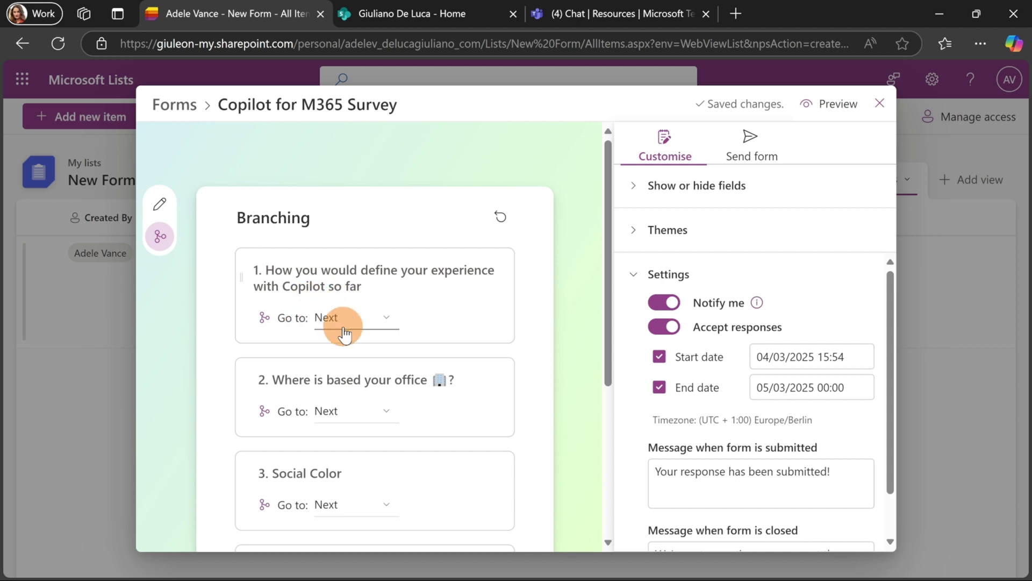
click(371, 325)
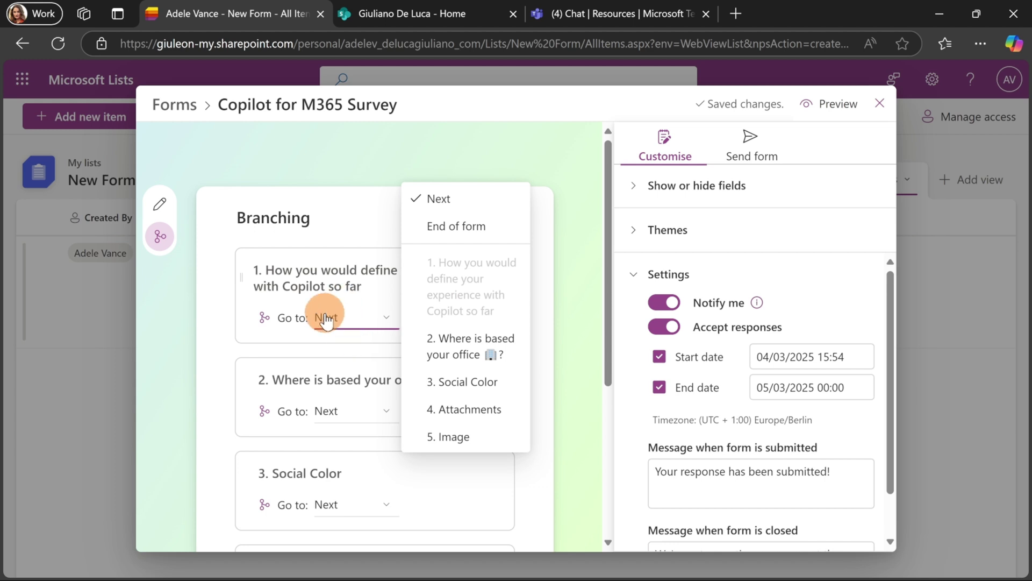
click(305, 334)
scroll(305, 334, down, 2)
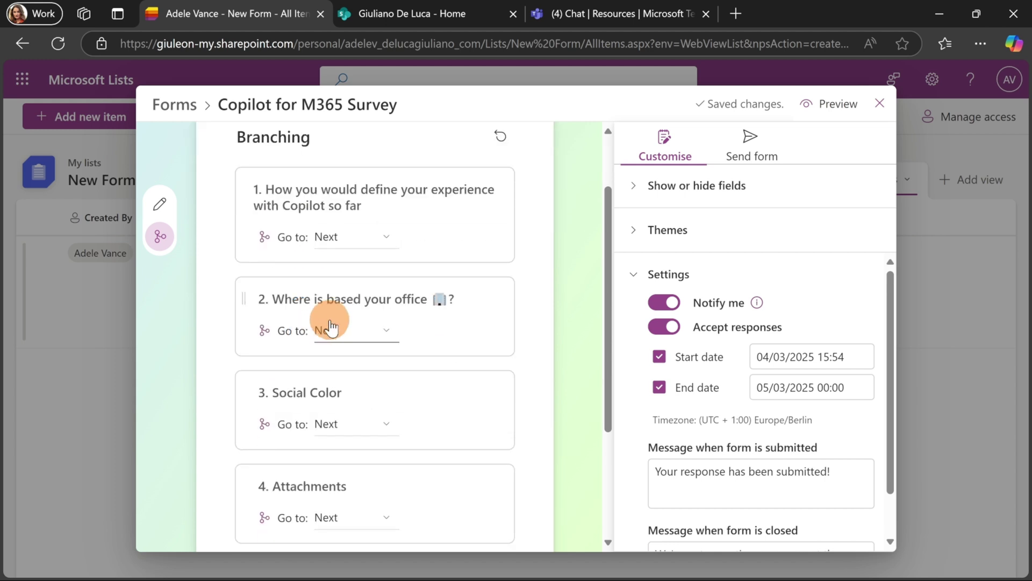
scroll(370, 341, down, 2)
click(358, 349)
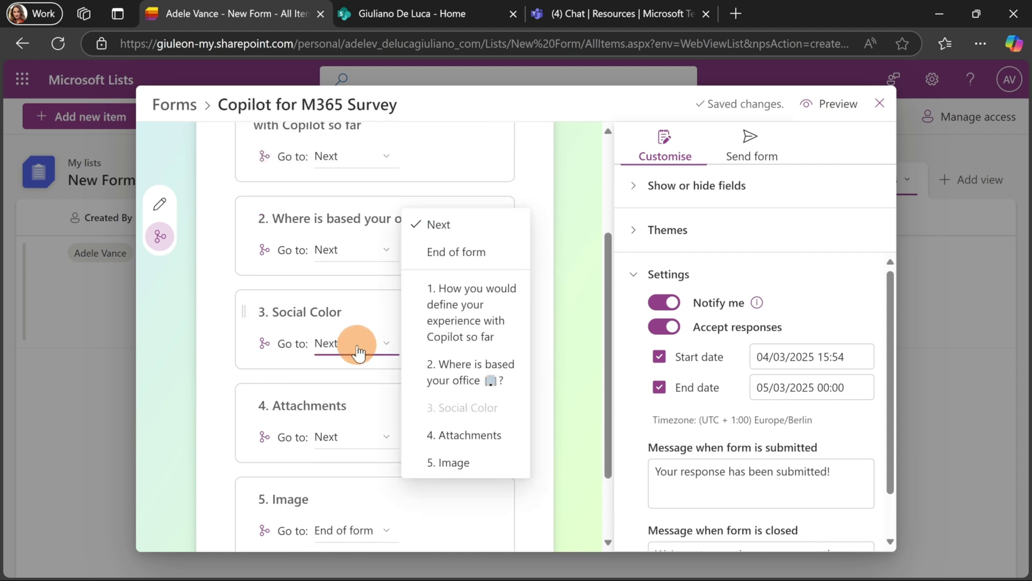
click(353, 359)
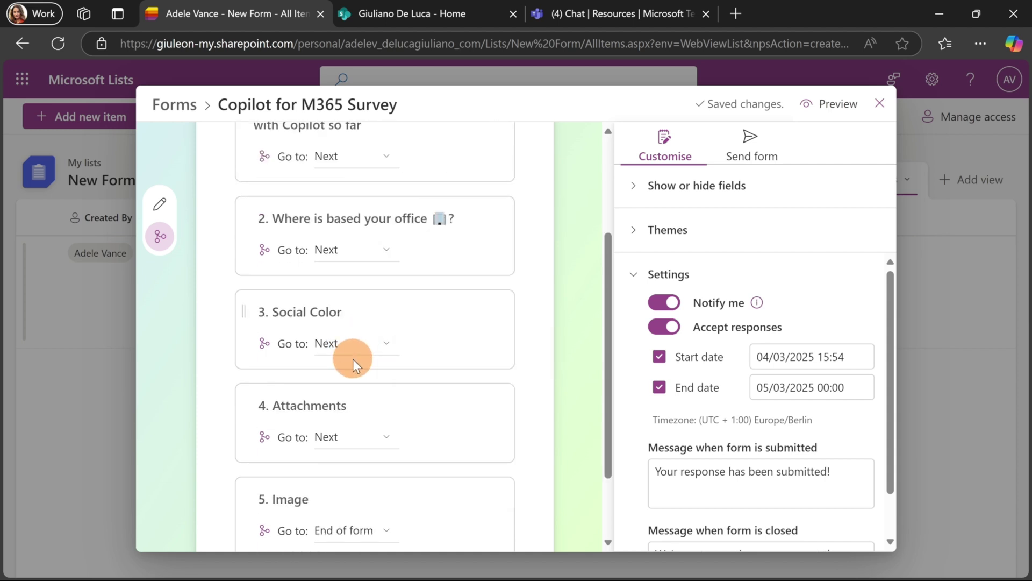
Set the Attachments question's branching to go to 5. Image and review the branching of the questions
click(356, 436)
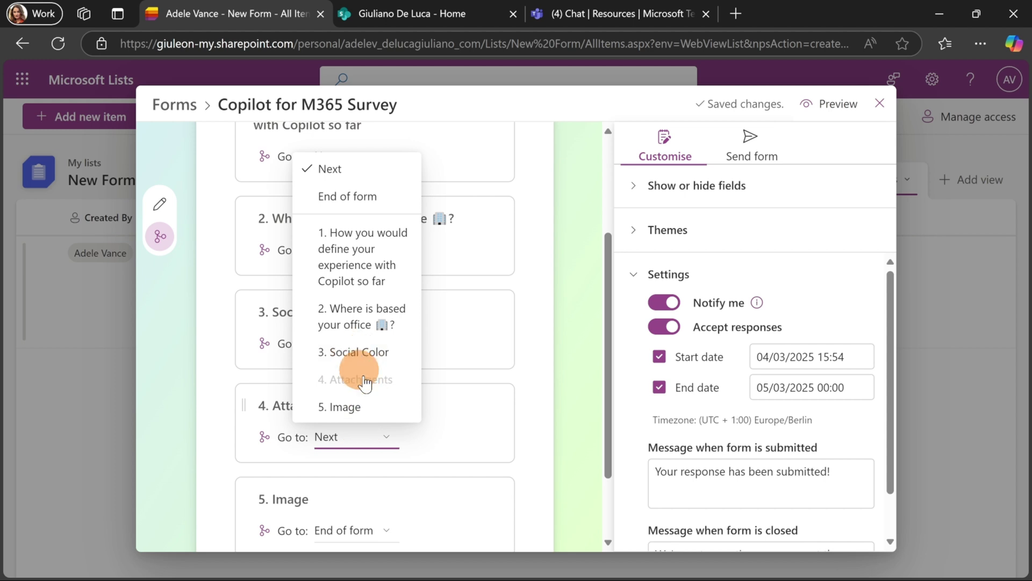
click(363, 408)
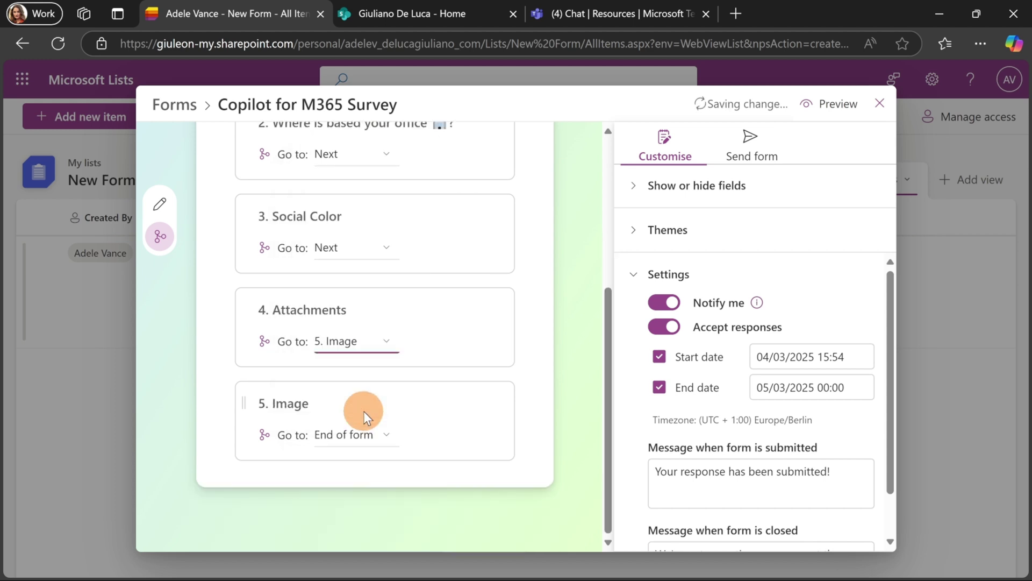
scroll(416, 325, up, 2)
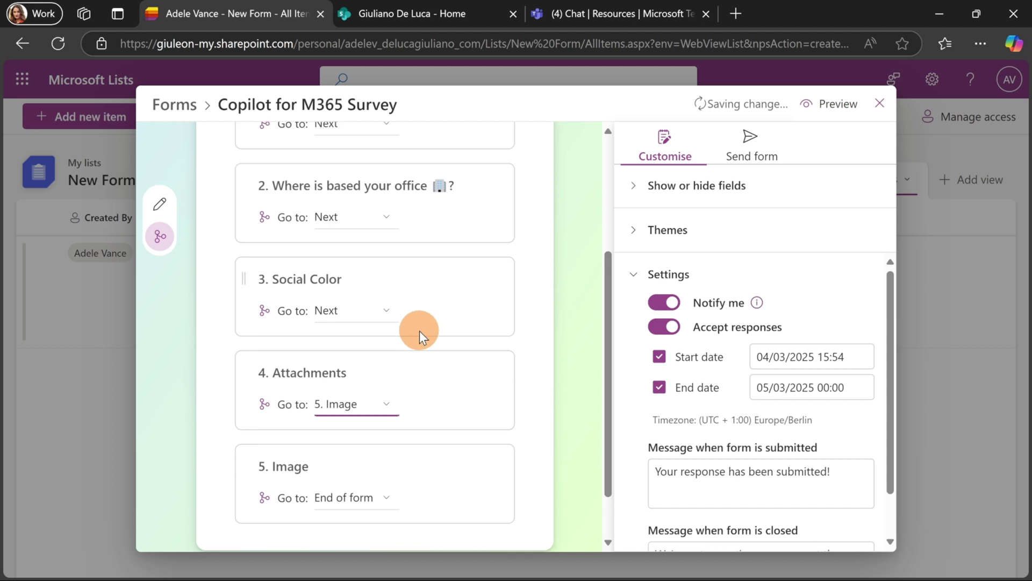
scroll(385, 463, down, 2)
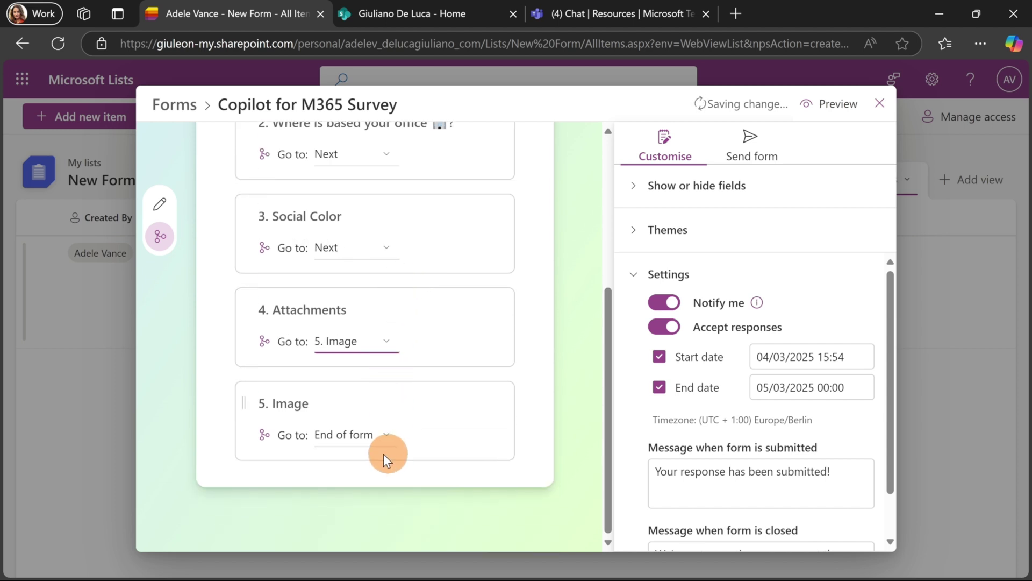
click(384, 342)
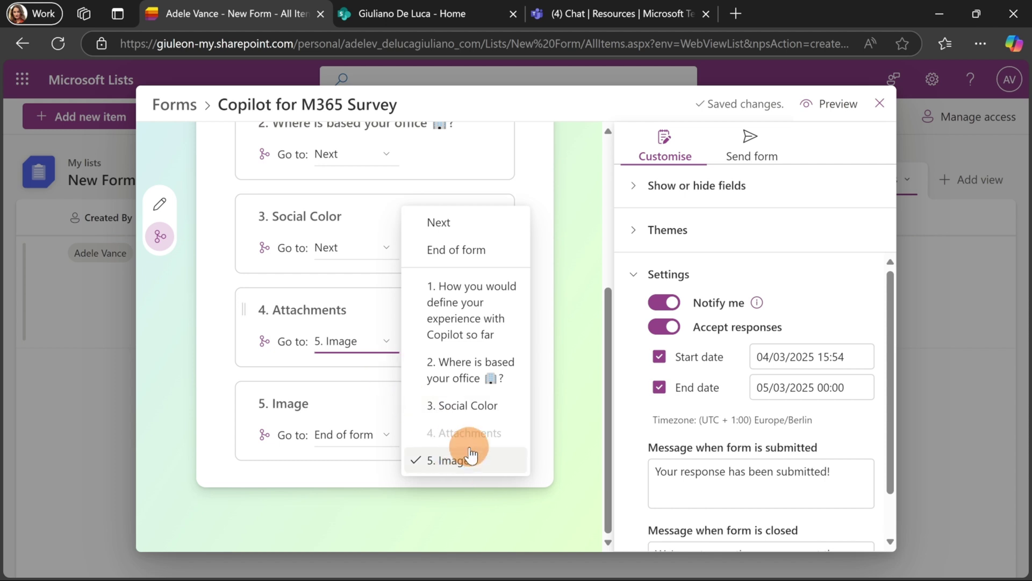
click(360, 373)
scroll(360, 373, up, 3)
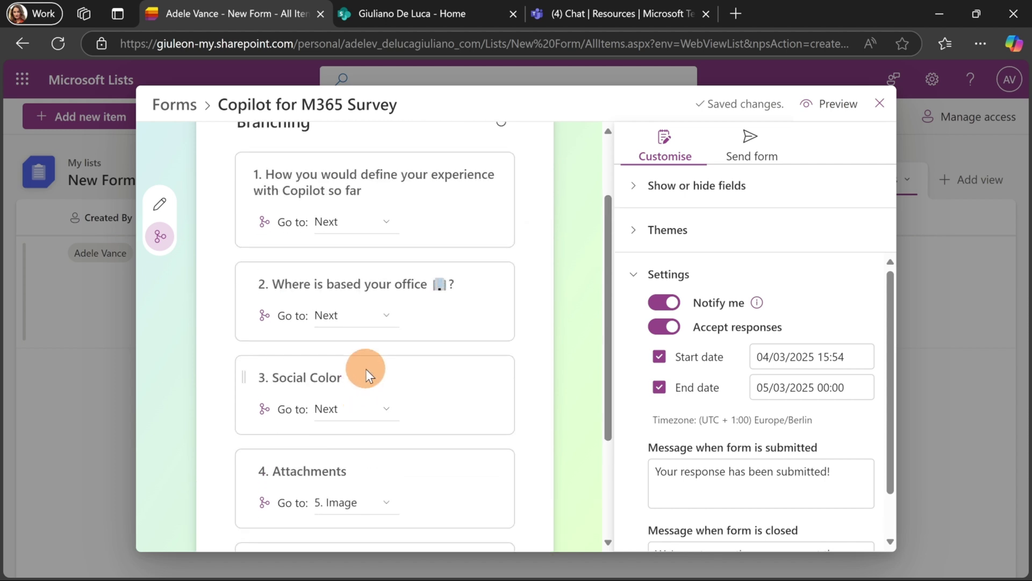
Set the Social Color question's branching to go to 4. Attachments
scroll(366, 369, down, 1)
click(387, 333)
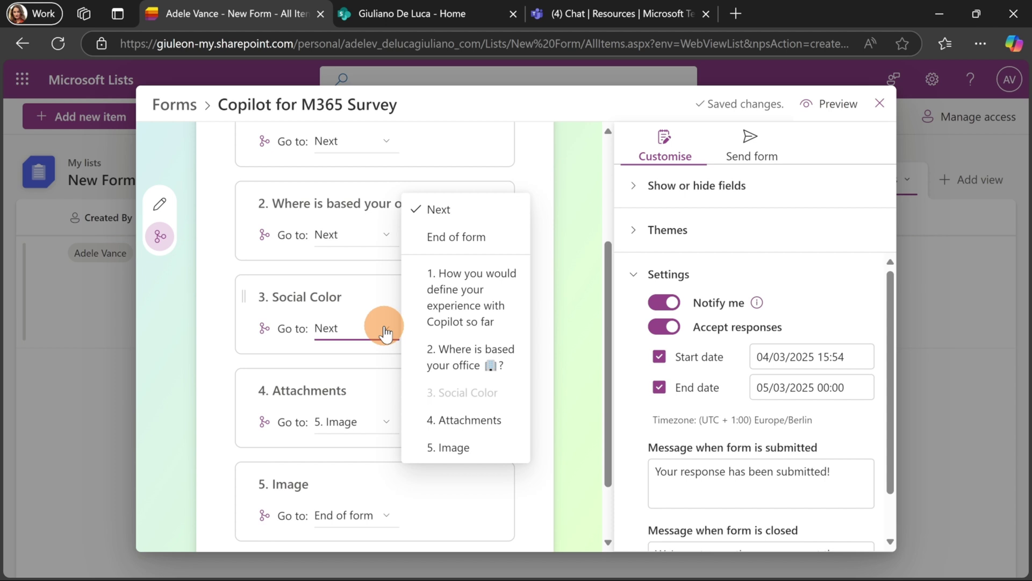
click(477, 425)
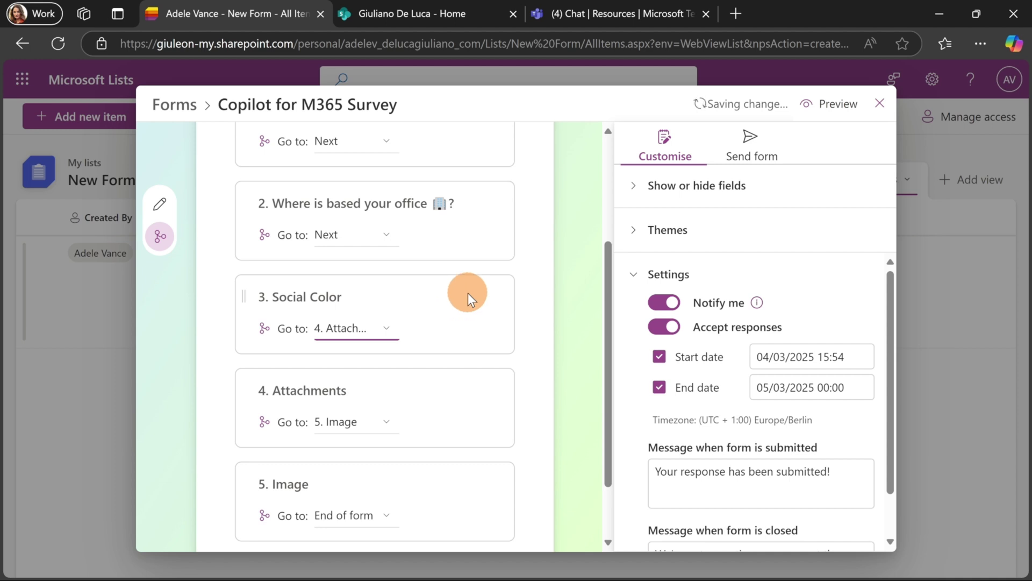
scroll(468, 292, up, 3)
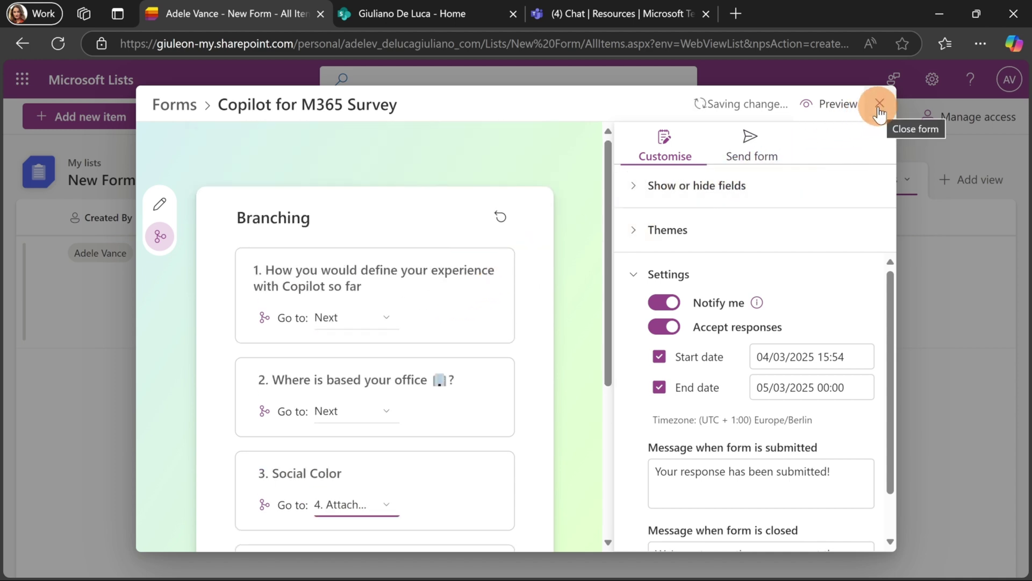
Preview the form briefly, return to the form builder and review the branching of all questions
click(844, 105)
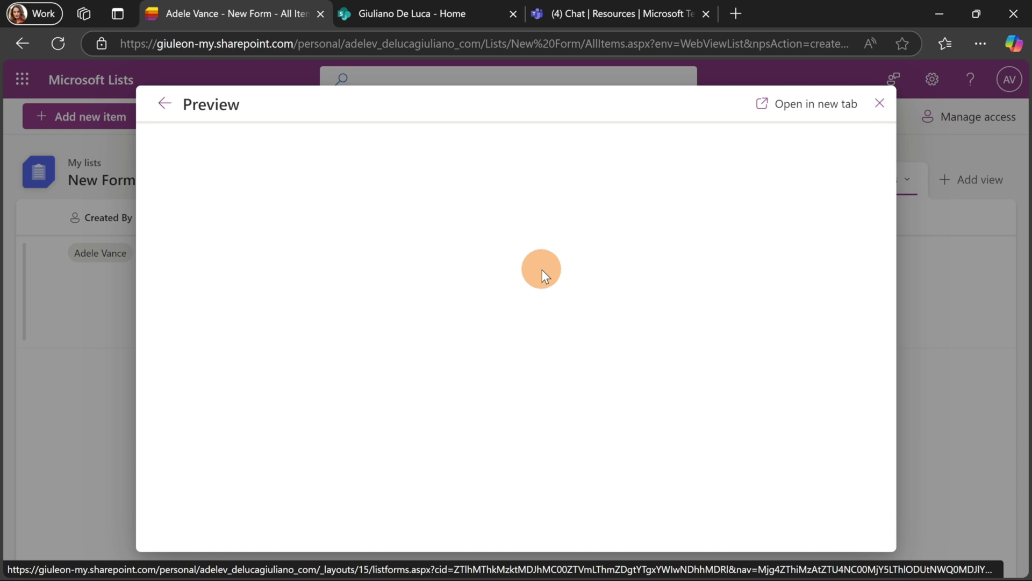
click(152, 102)
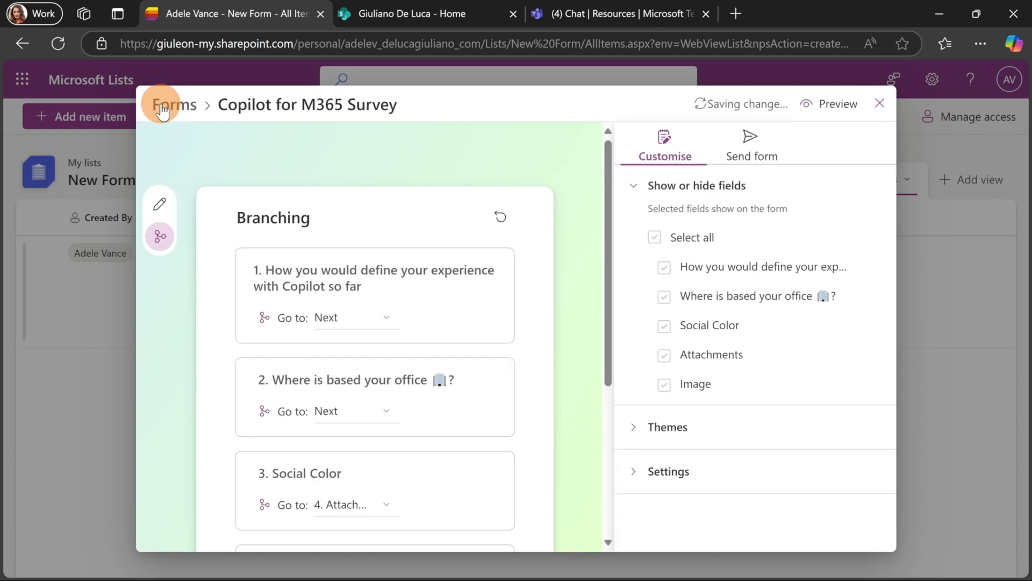
scroll(519, 254, down, 5)
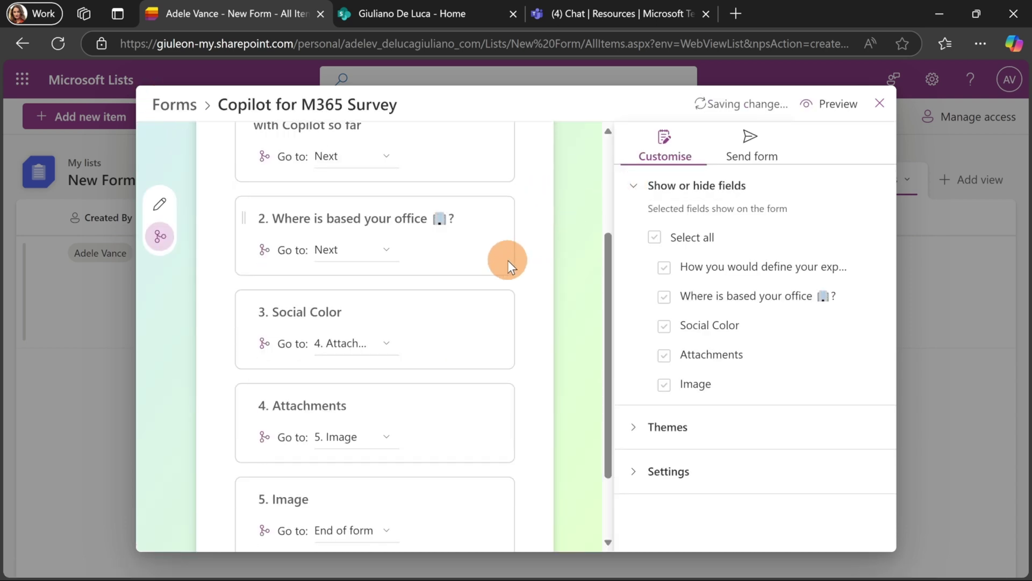
scroll(527, 253, up, 5)
Return the form to field editing and retry saving its changes
click(160, 204)
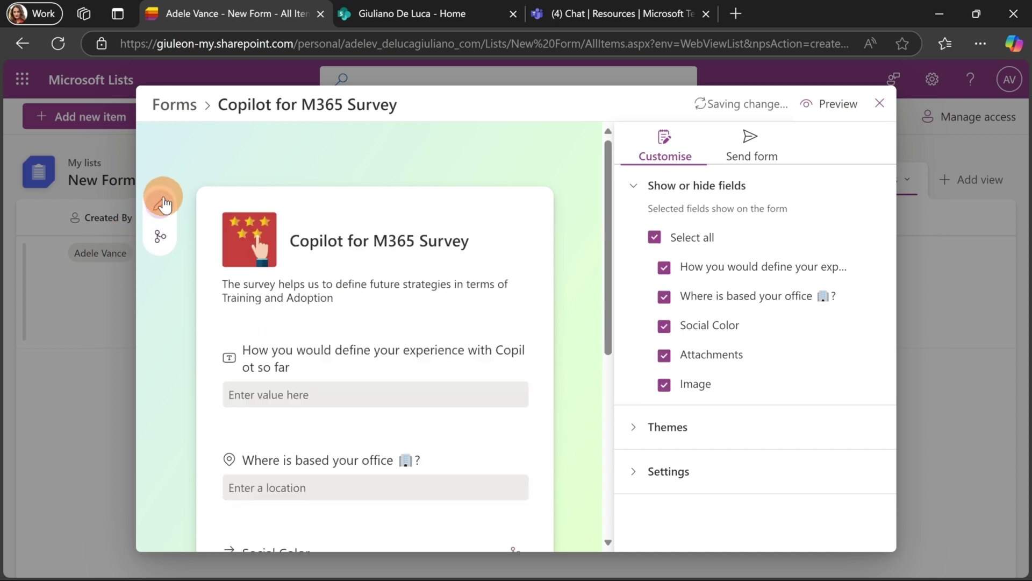
scroll(390, 225, down, 2)
scroll(388, 225, down, 4)
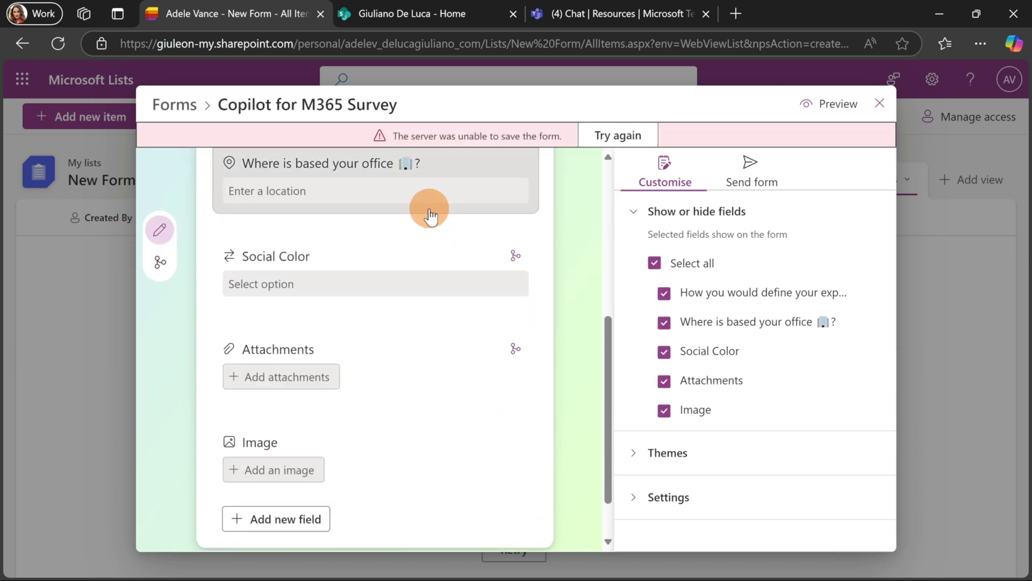
click(606, 137)
scroll(302, 277, down, 1)
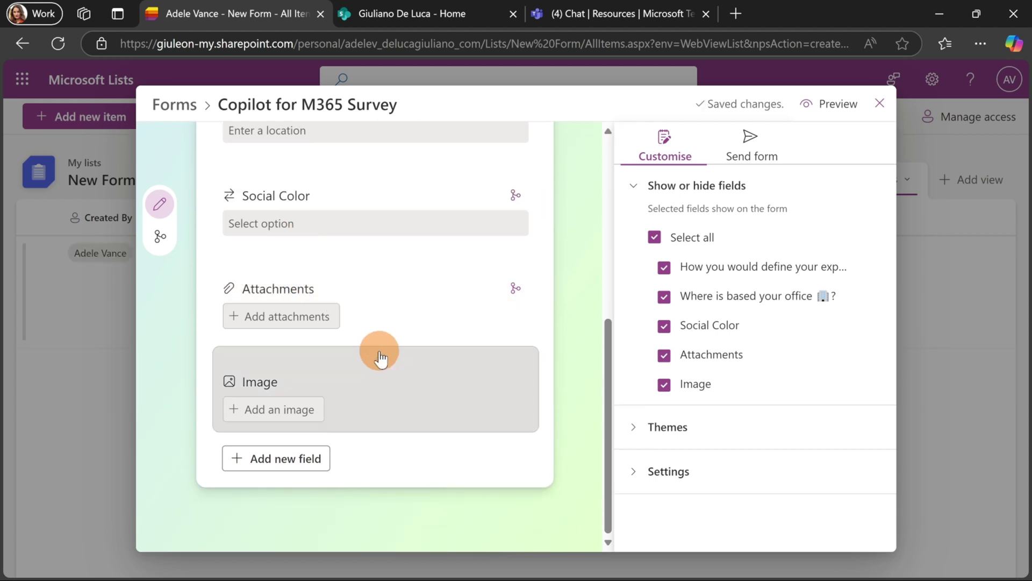
Add a required Choice field titled "Select an option" at the end of the form, keeping its three default choices
scroll(355, 376, up, 2)
scroll(317, 424, down, 2)
click(292, 458)
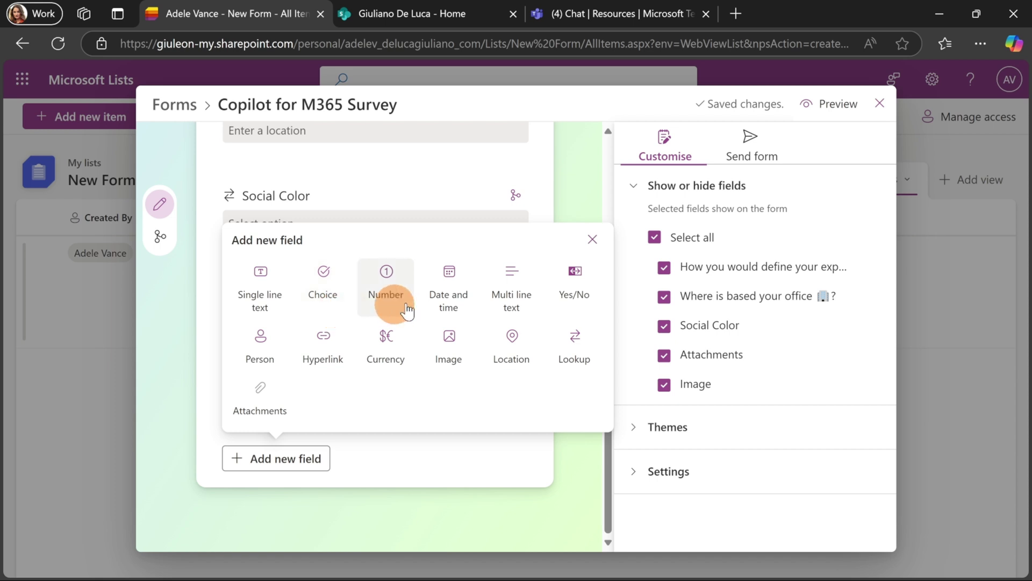
click(335, 282)
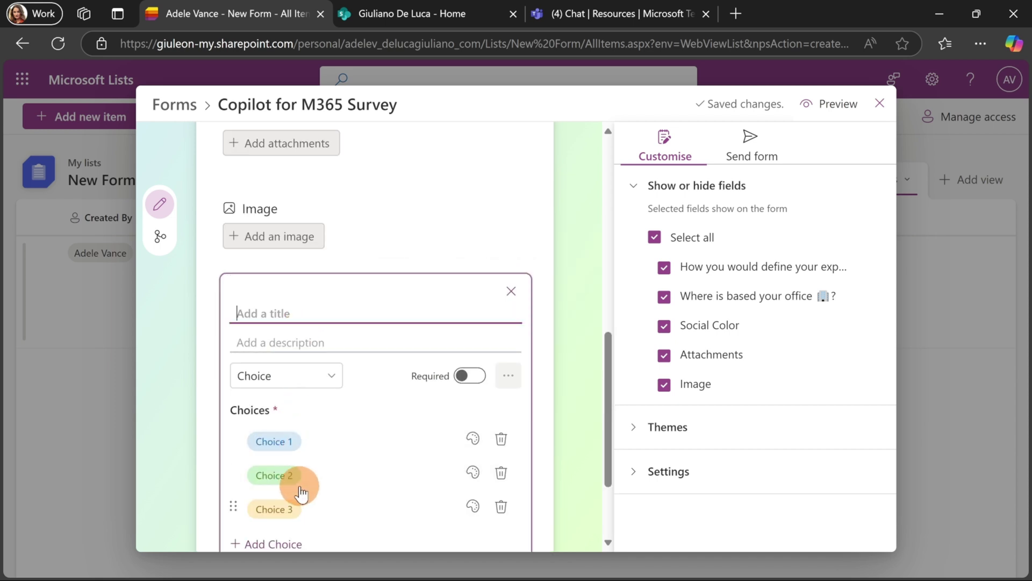
text(Select an option)
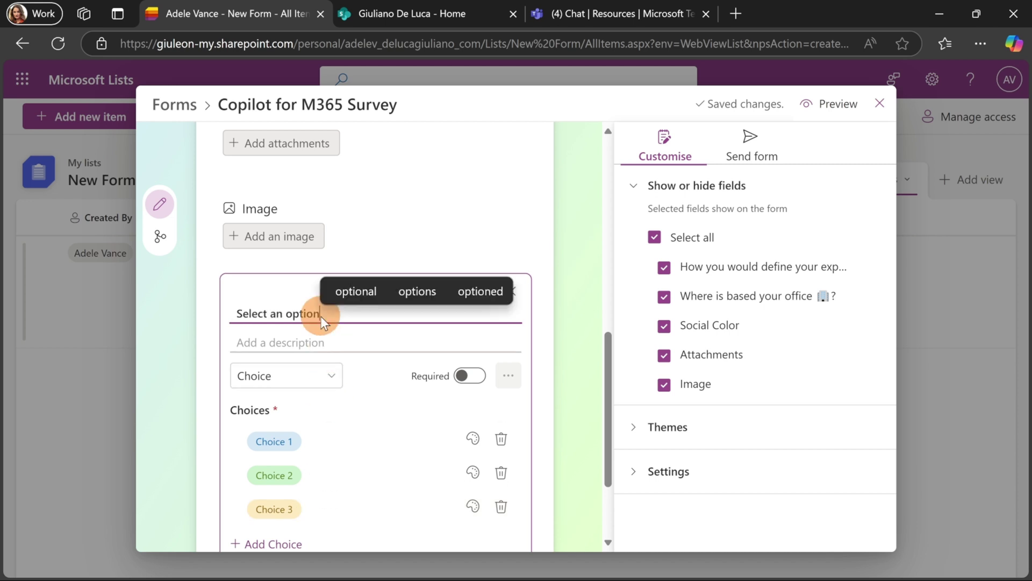
scroll(434, 396, down, 2)
scroll(436, 392, down, 1)
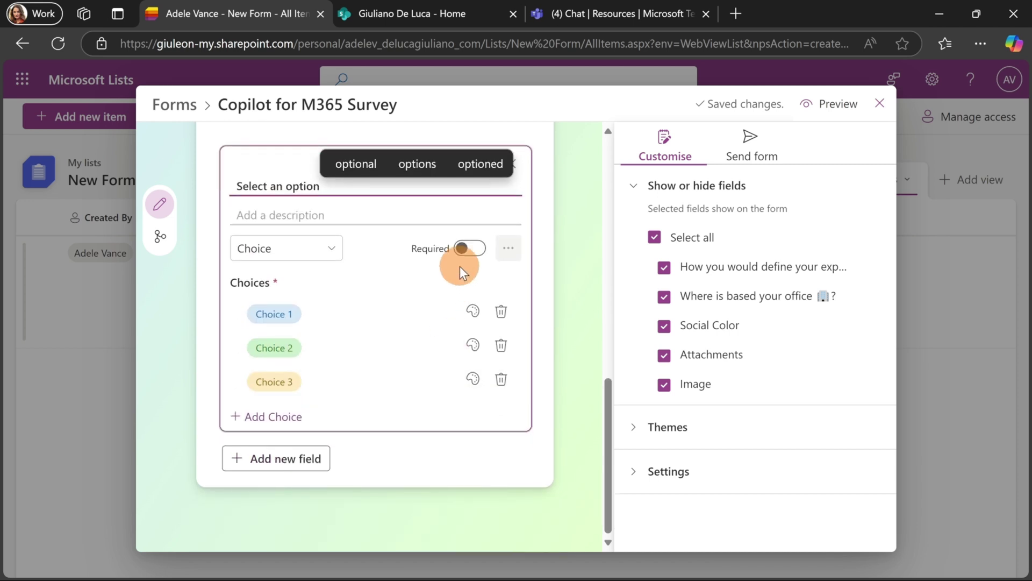
click(469, 247)
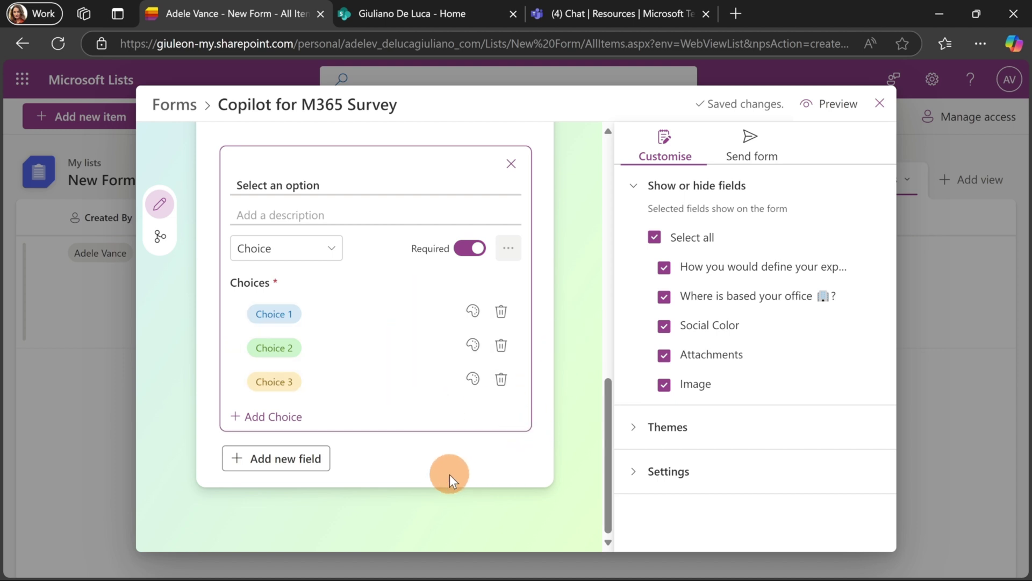
Move the "Select an option" field up so it sits between Social Color and Attachments
scroll(377, 244, up, 5)
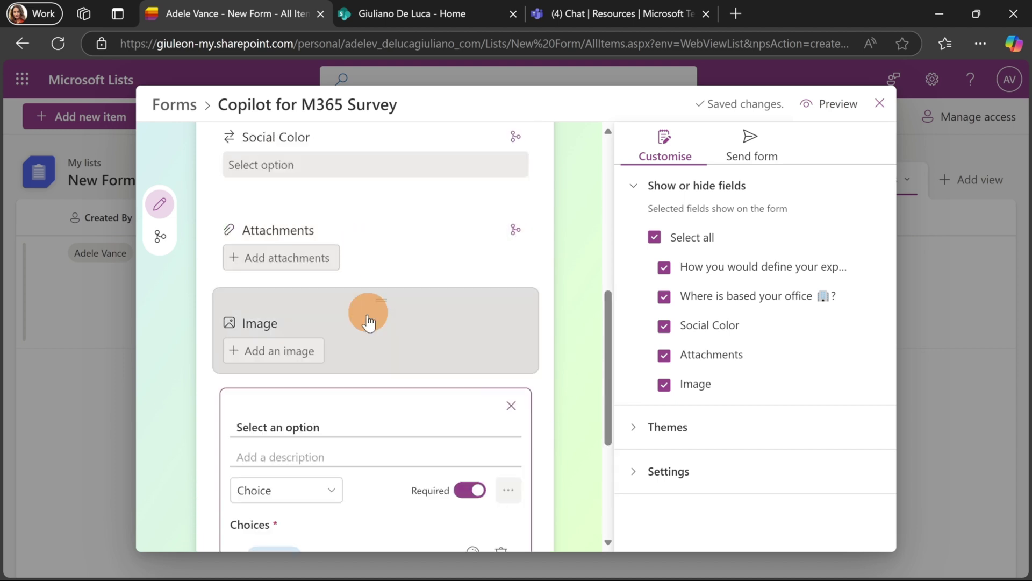
drag(369, 401, 372, 193)
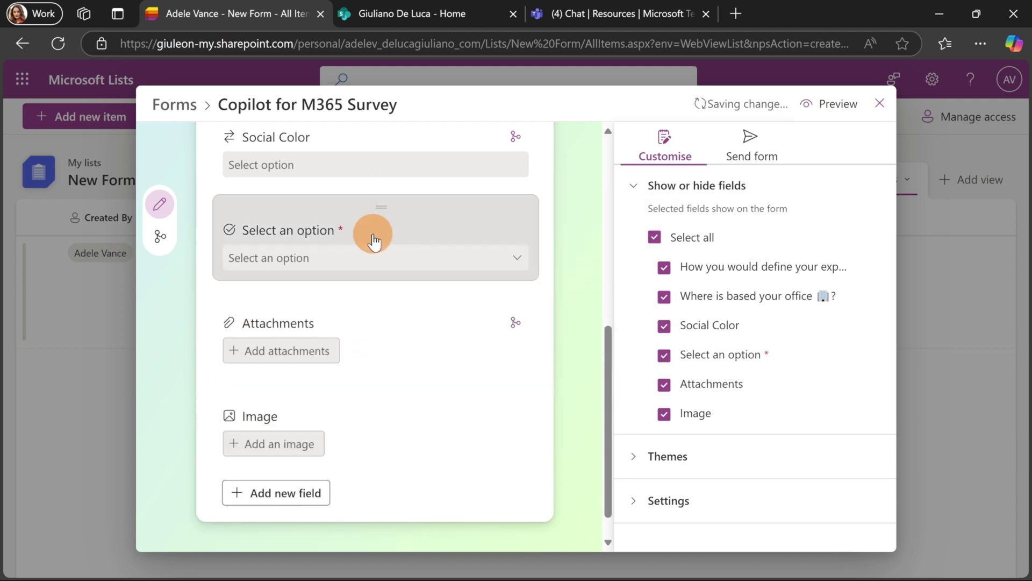
scroll(371, 247, up, 2)
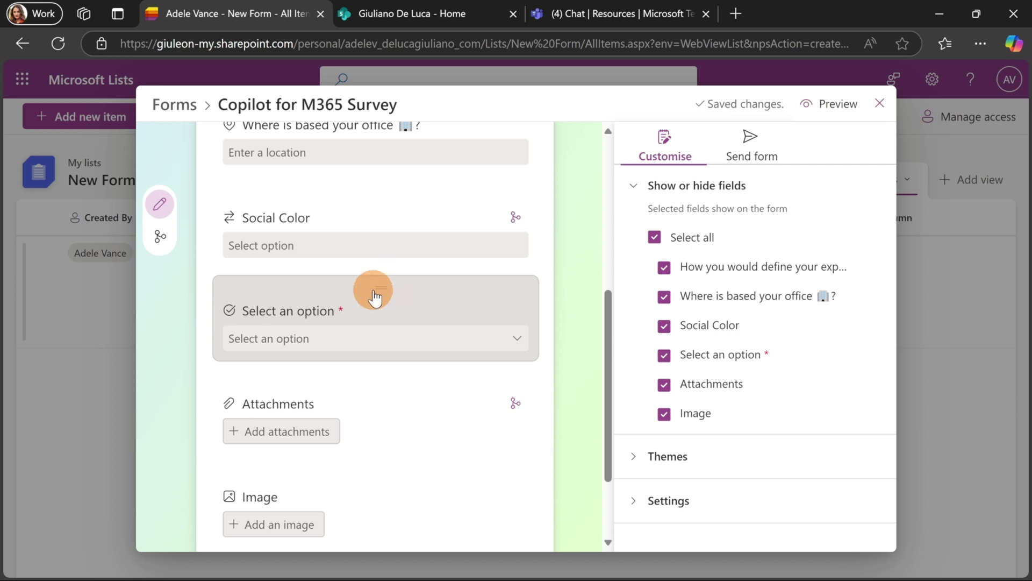
scroll(375, 297, up, 2)
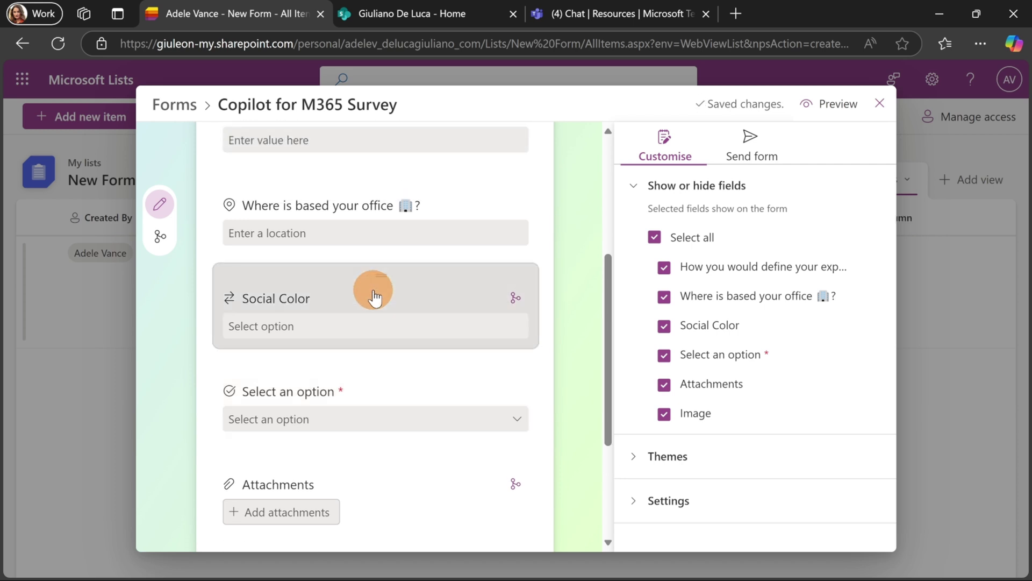
Show the form's branching and set Choice 1 of the "Select an option" question to go to 6. Image
click(161, 236)
scroll(241, 262, down, 2)
scroll(241, 262, down, 2)
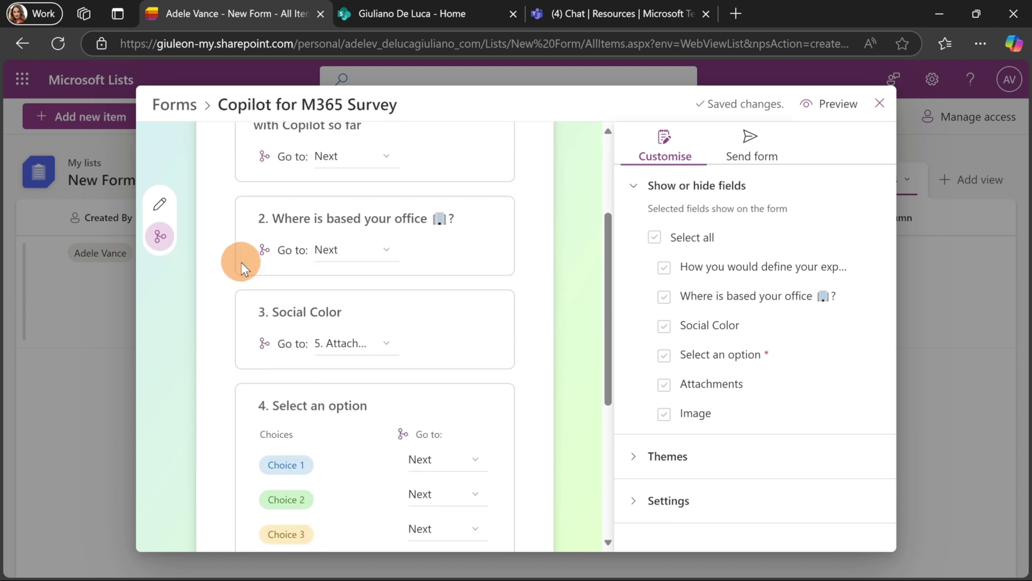
scroll(241, 262, down, 4)
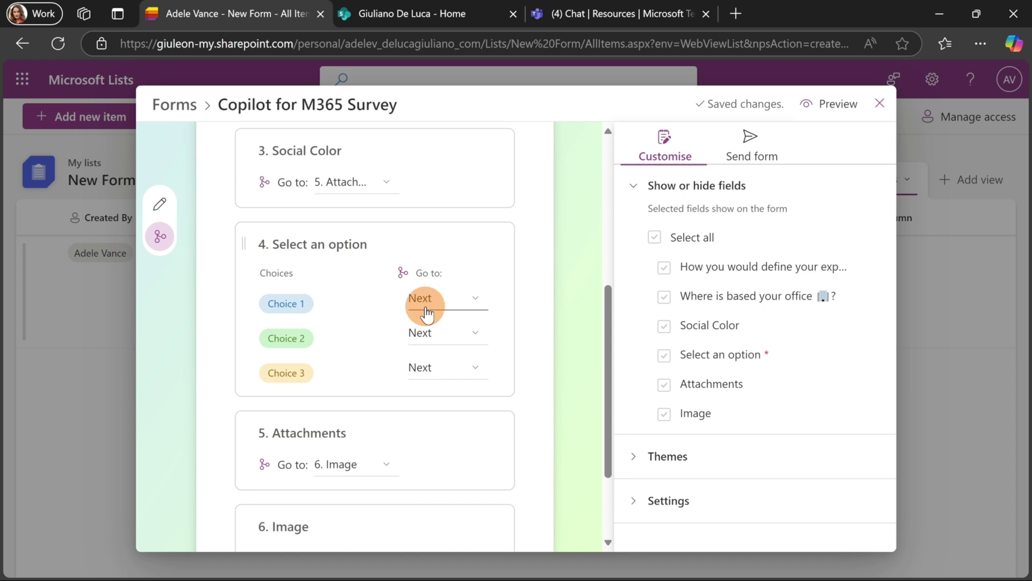
click(456, 309)
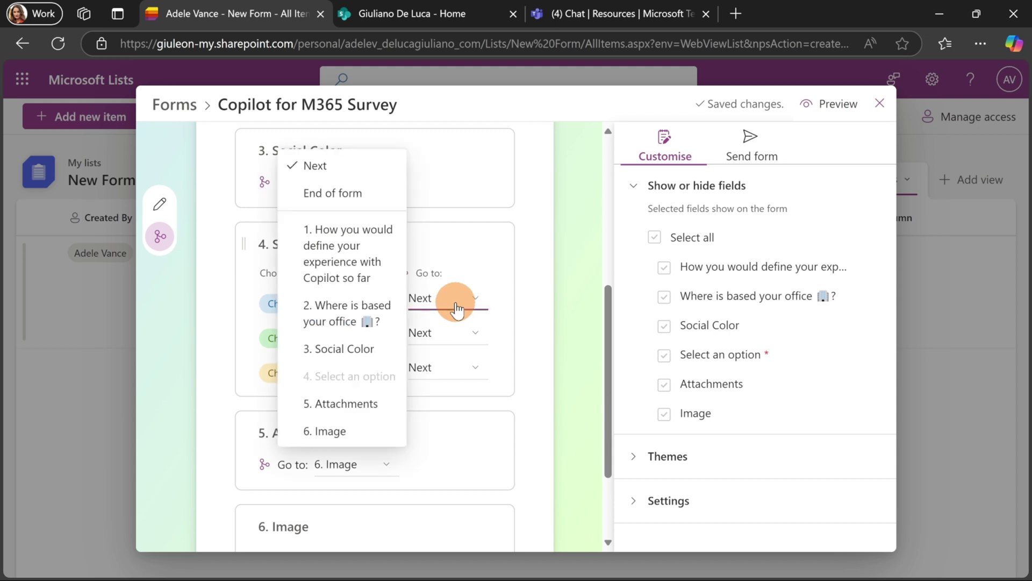
click(454, 308)
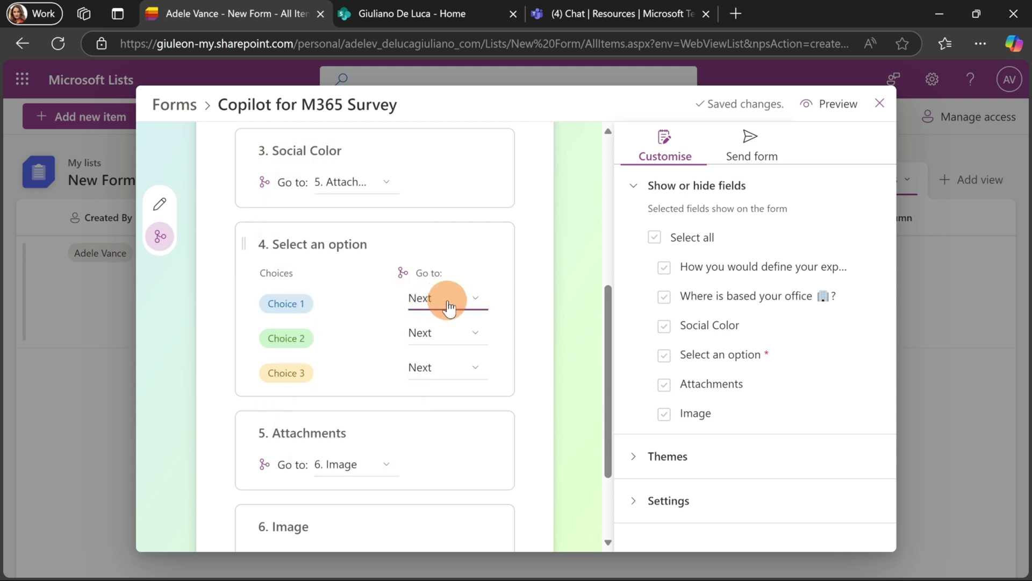
click(450, 308)
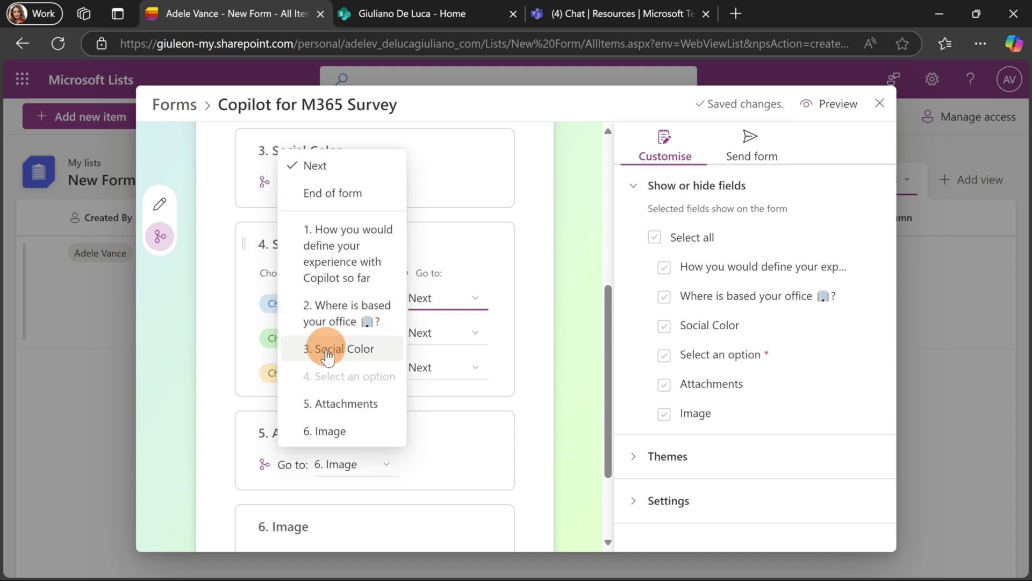
click(332, 431)
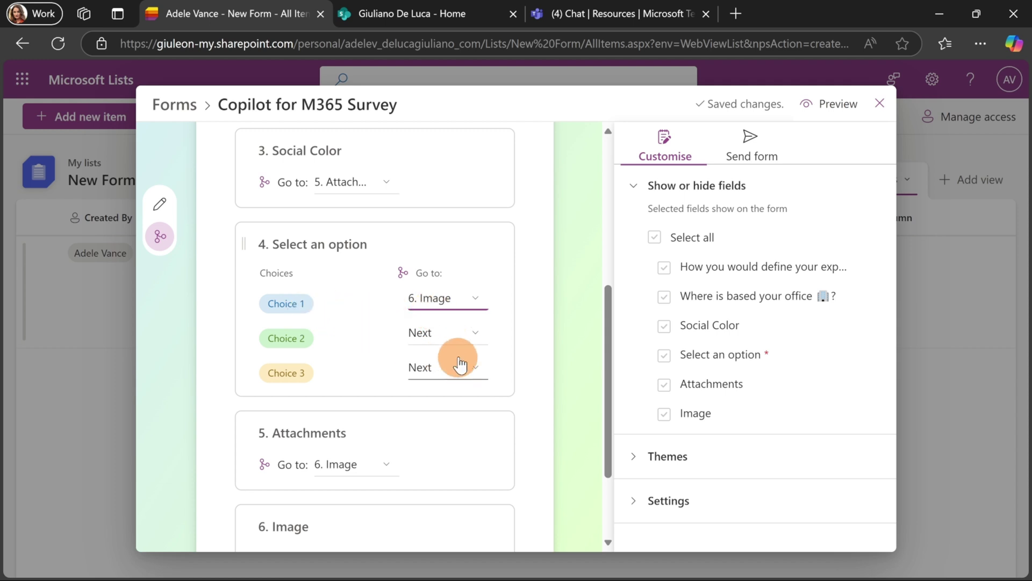
Set Choice 2 and Choice 3 of the "Select an option" question to go to 5. Attachments
click(453, 333)
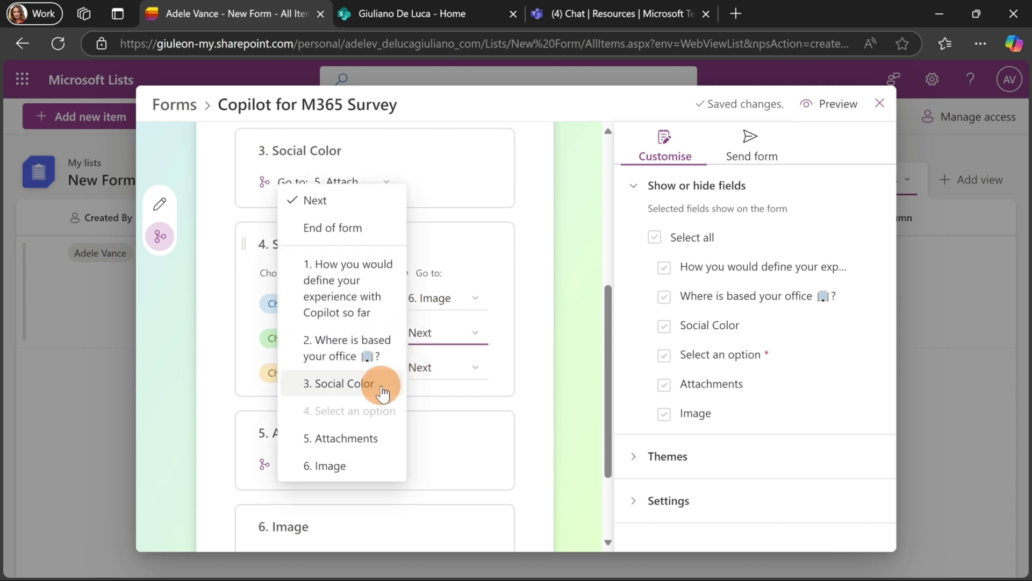
click(352, 438)
click(472, 365)
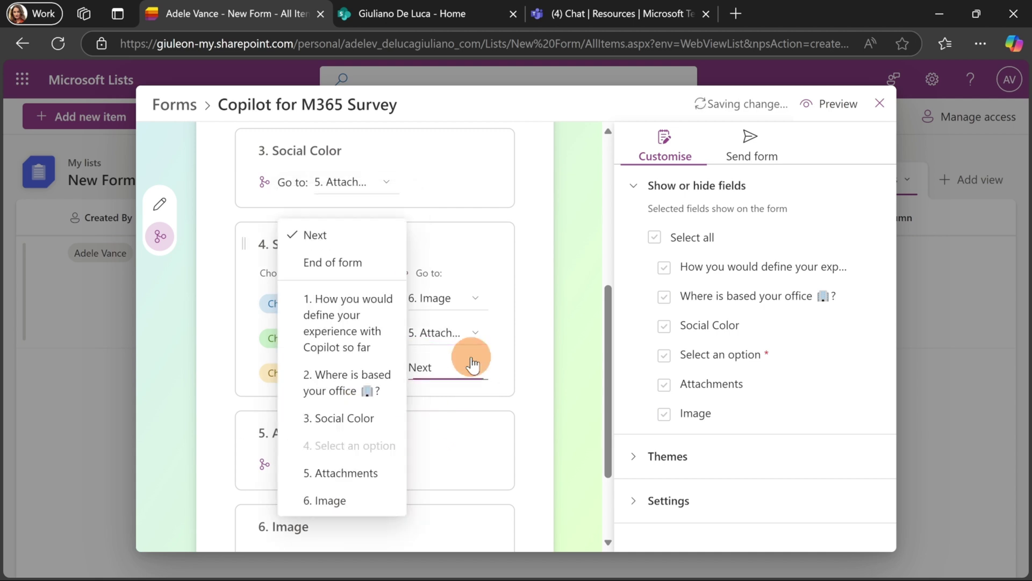
click(359, 470)
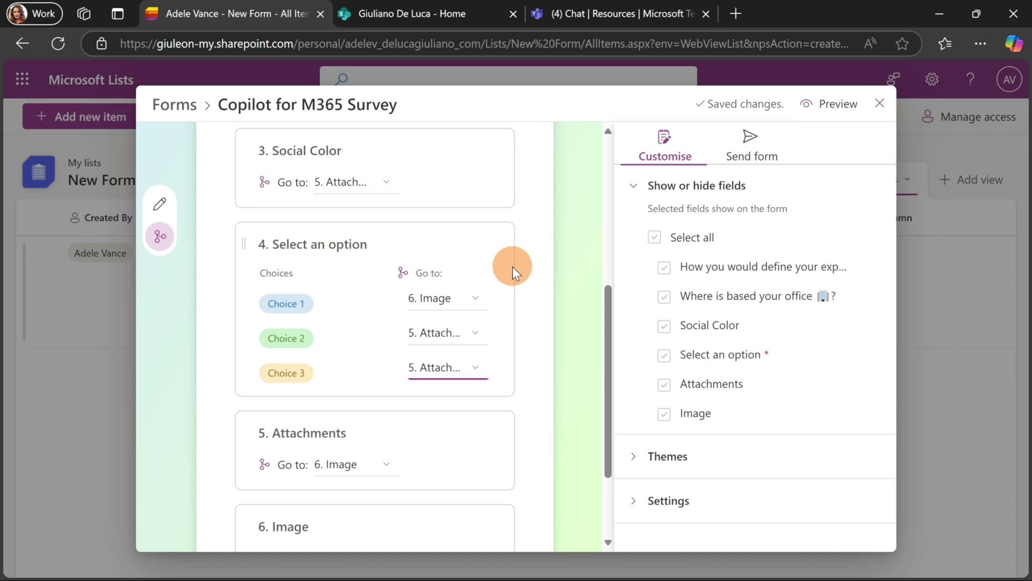
Close the form builder and copy the Copilot for M365 Survey's response link from the list's forms overview
click(881, 104)
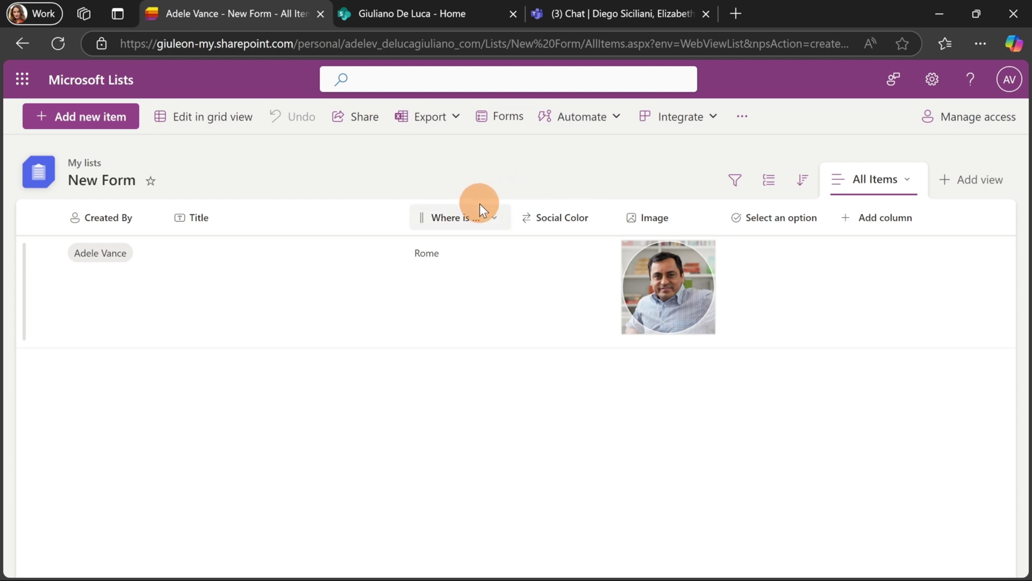
click(514, 121)
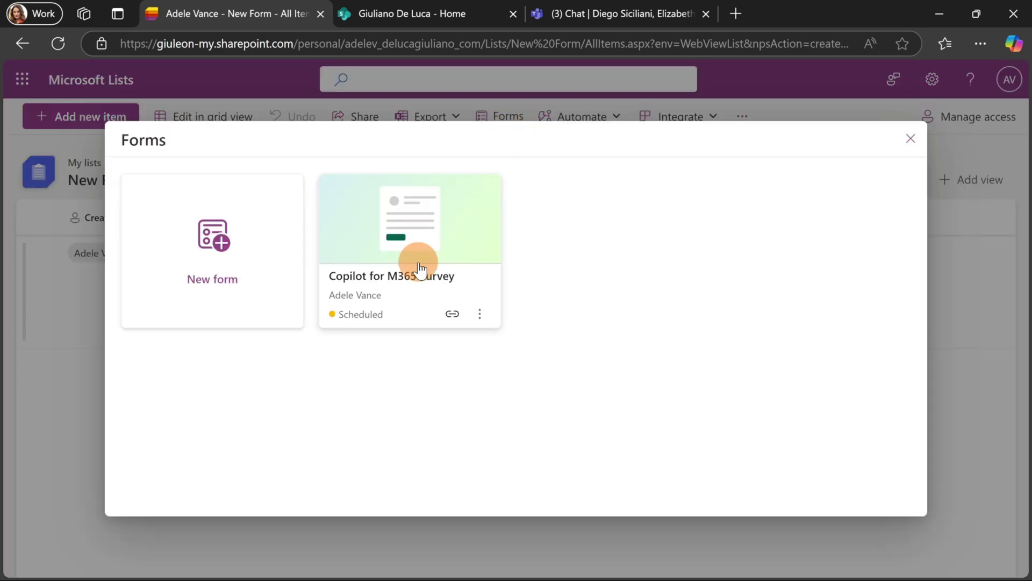
click(452, 314)
click(422, 431)
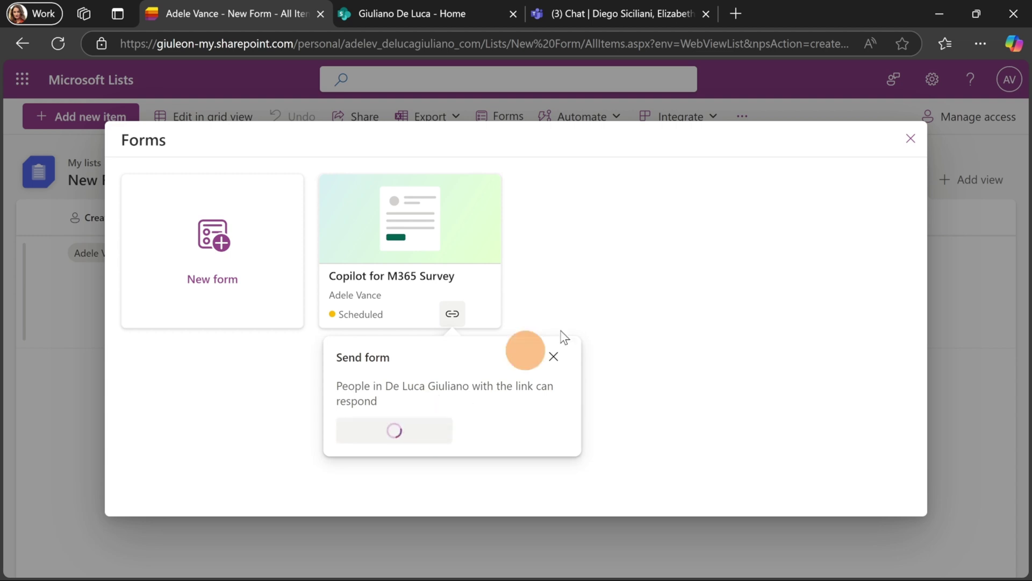
click(922, 141)
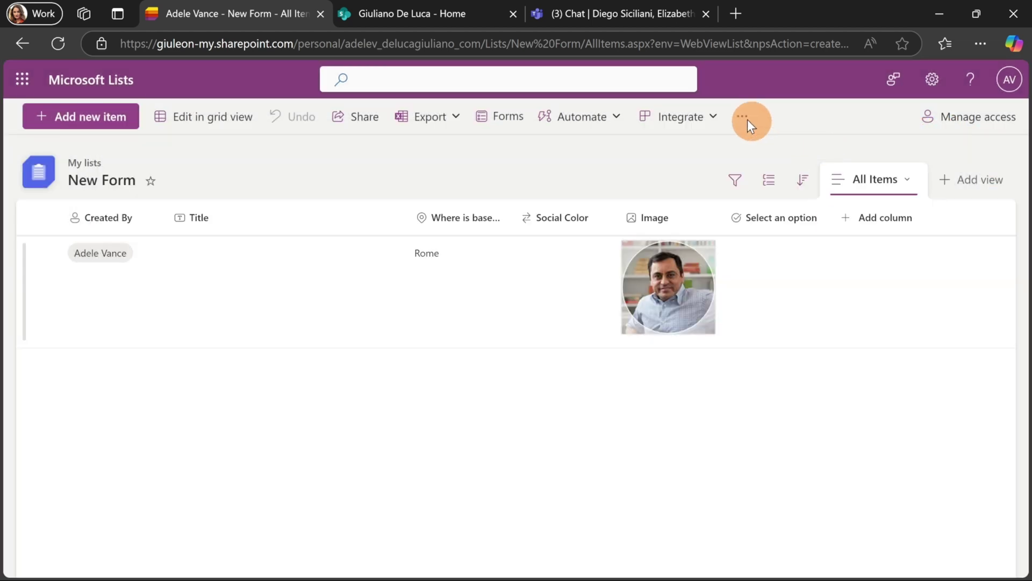
Switch to Teams and send the copied Copilot for M365 Survey link as a message in the open group chat
click(644, 14)
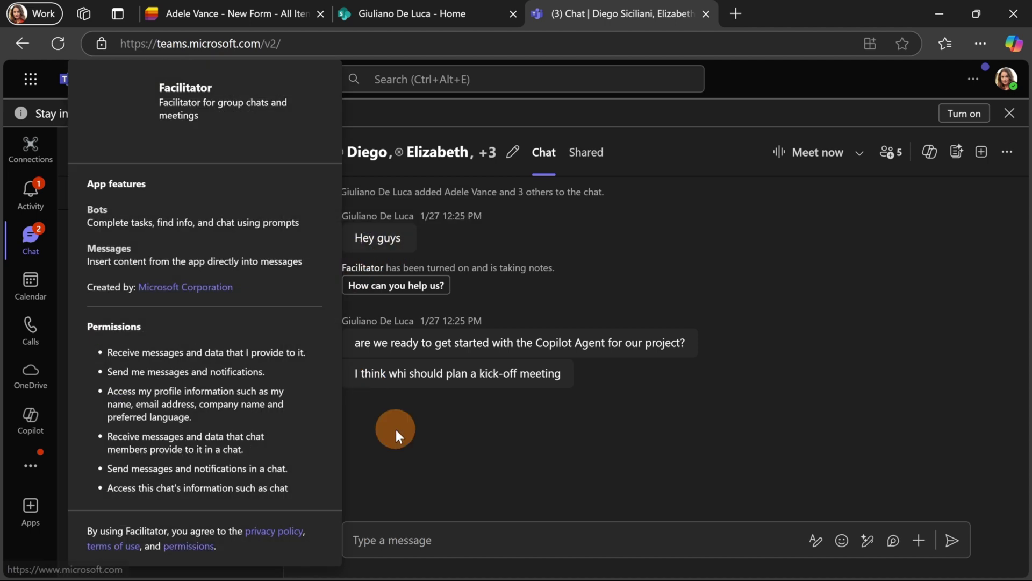
click(473, 538)
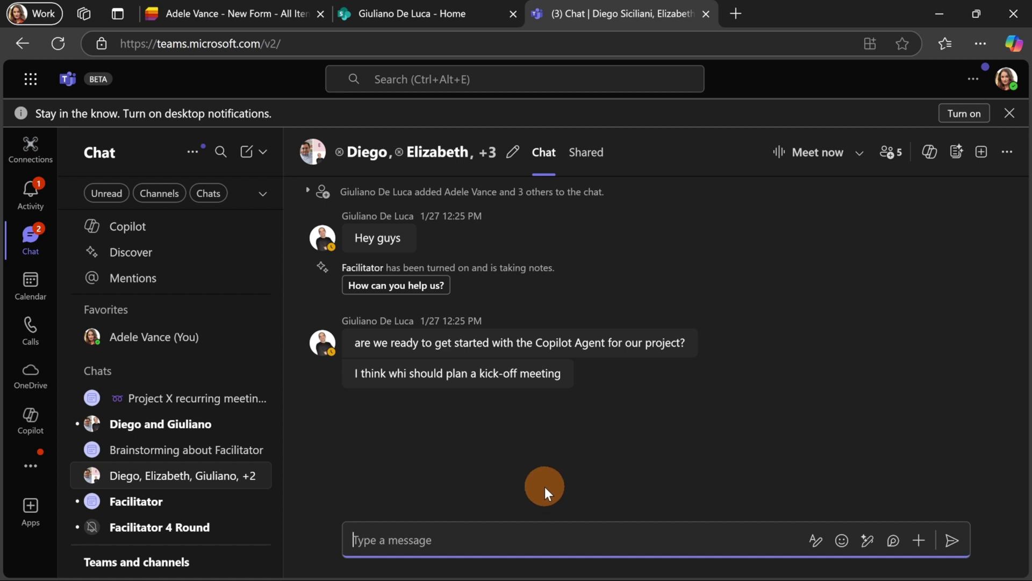
key(ctrl+v)
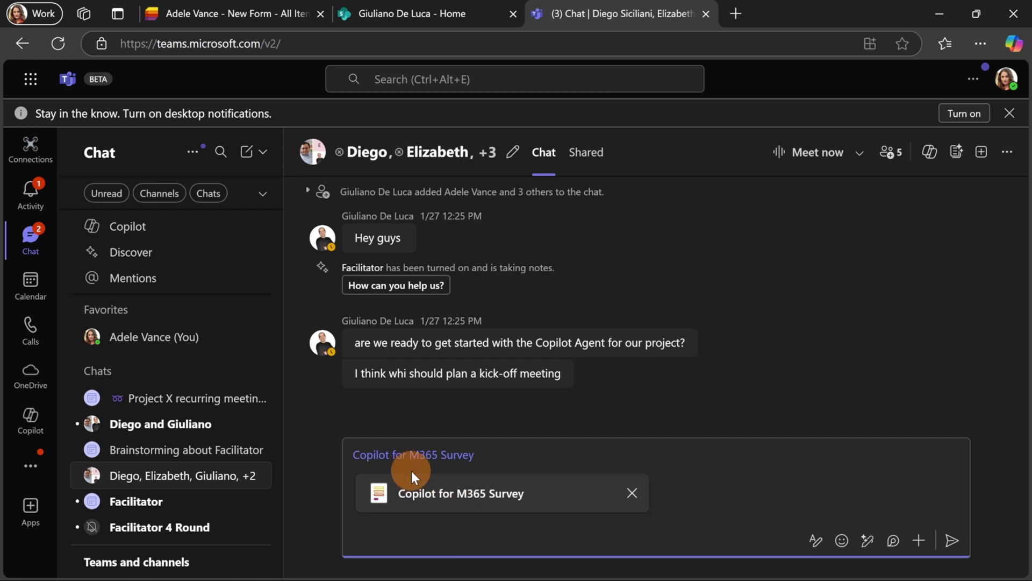
click(950, 540)
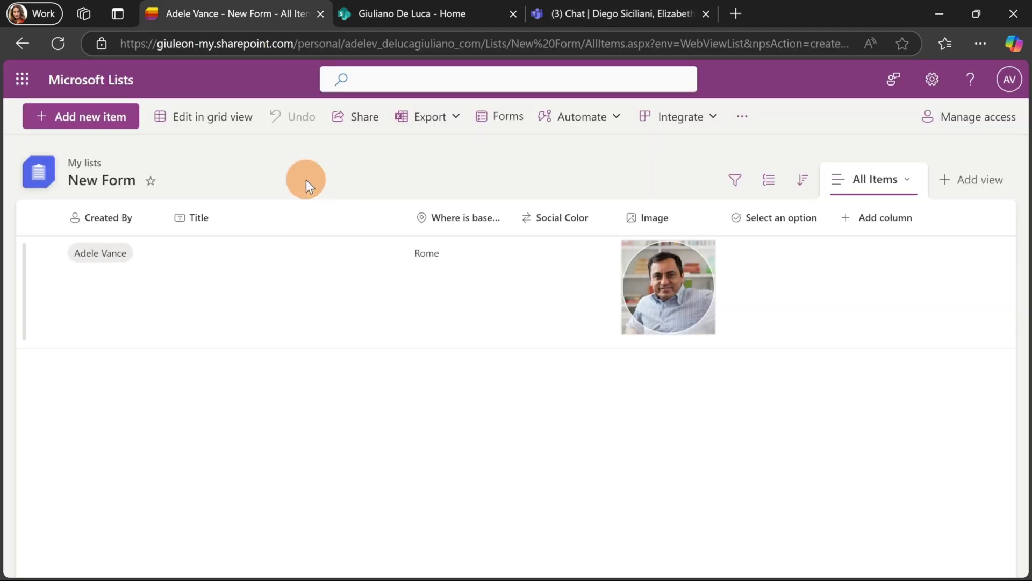
View the new item entry form of the New Form list and close it without saving
click(94, 123)
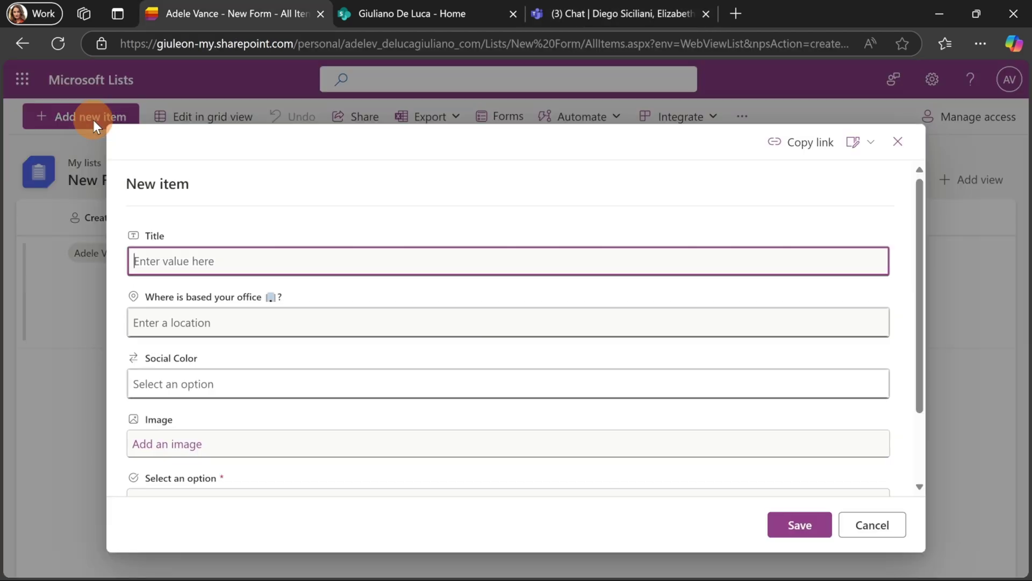
click(887, 140)
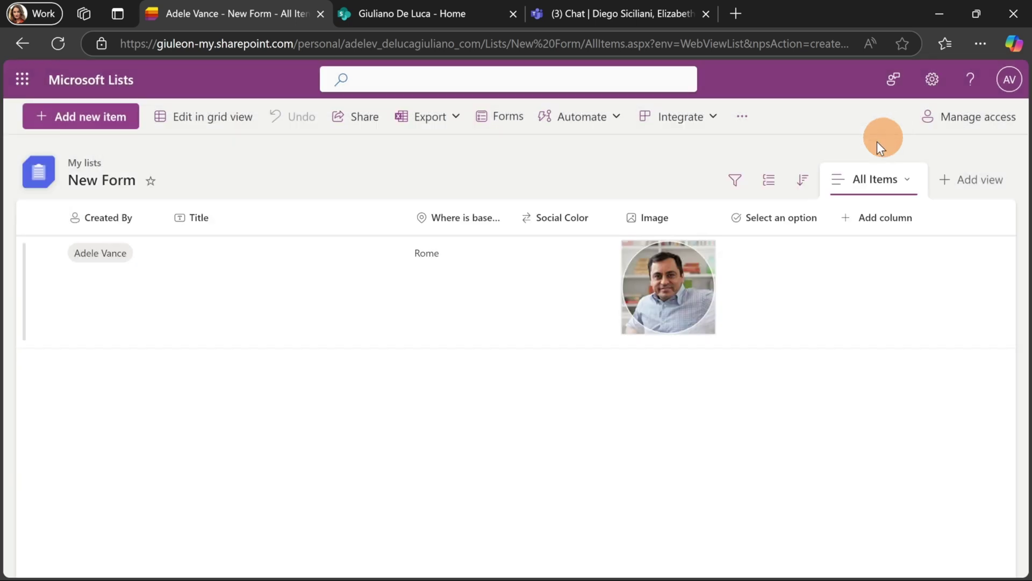
Return to the Lists home and create a blank board named "Board" in My lists
click(118, 81)
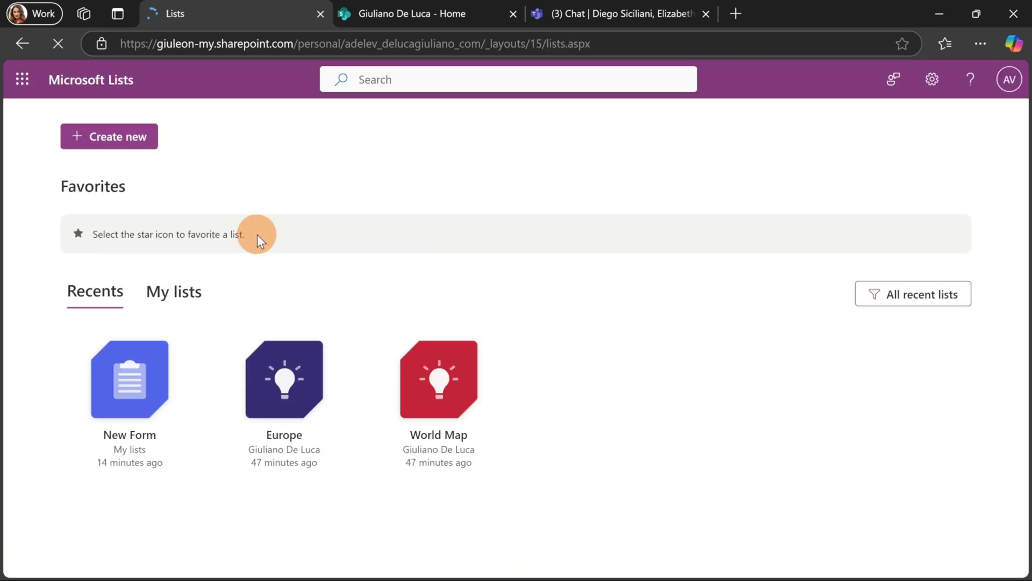
click(114, 137)
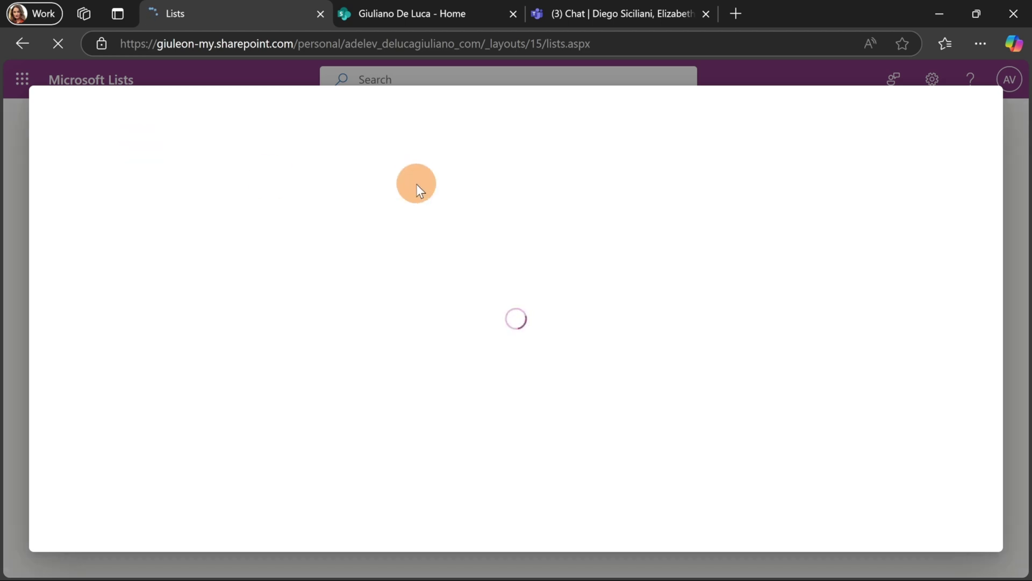
click(694, 307)
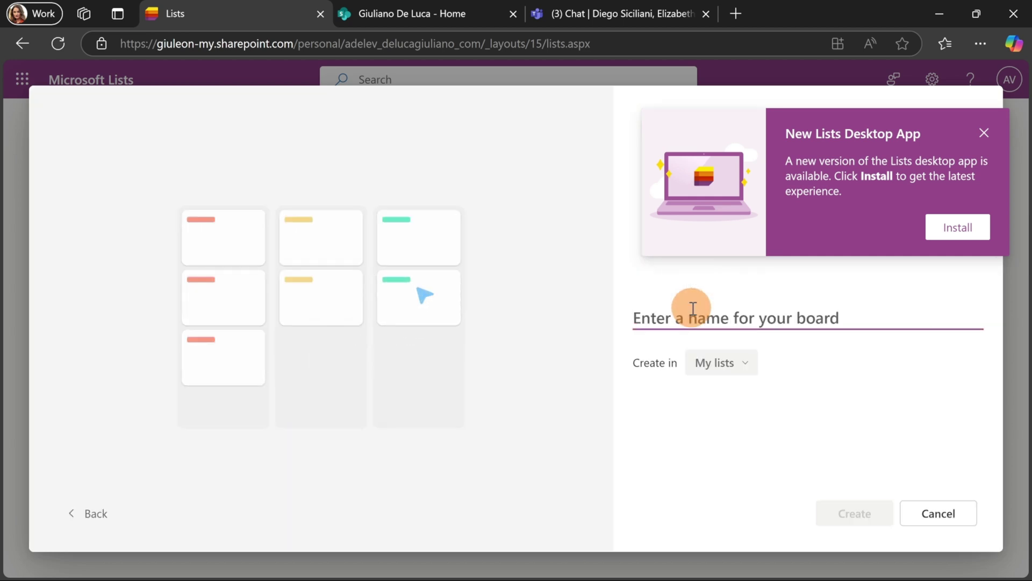
text(Board)
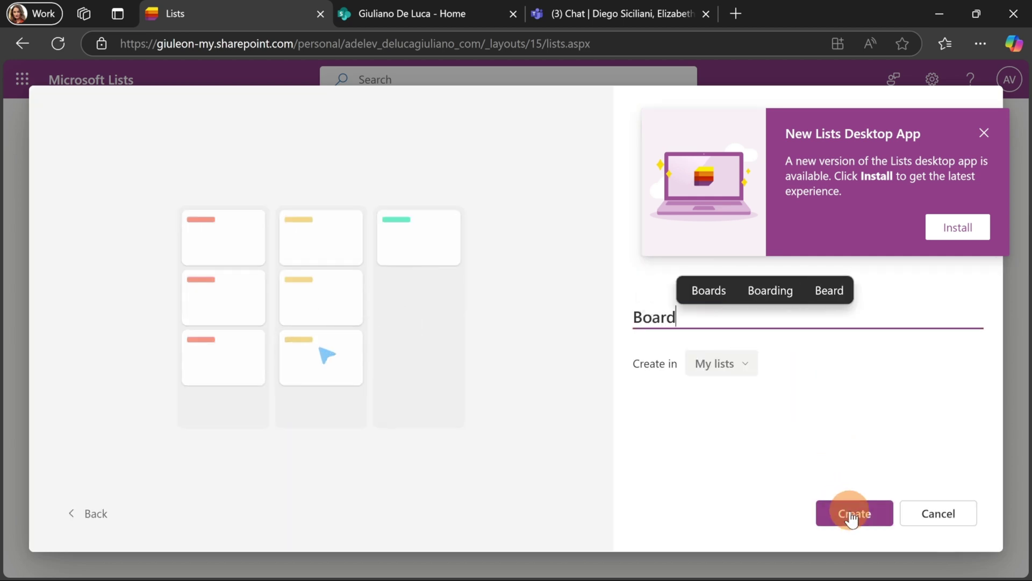
click(852, 519)
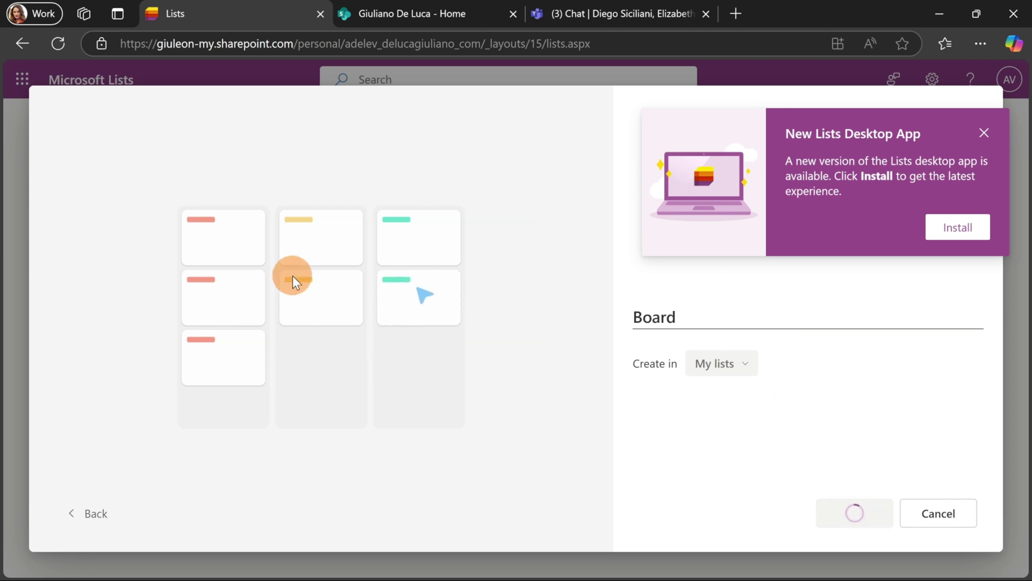
click(984, 133)
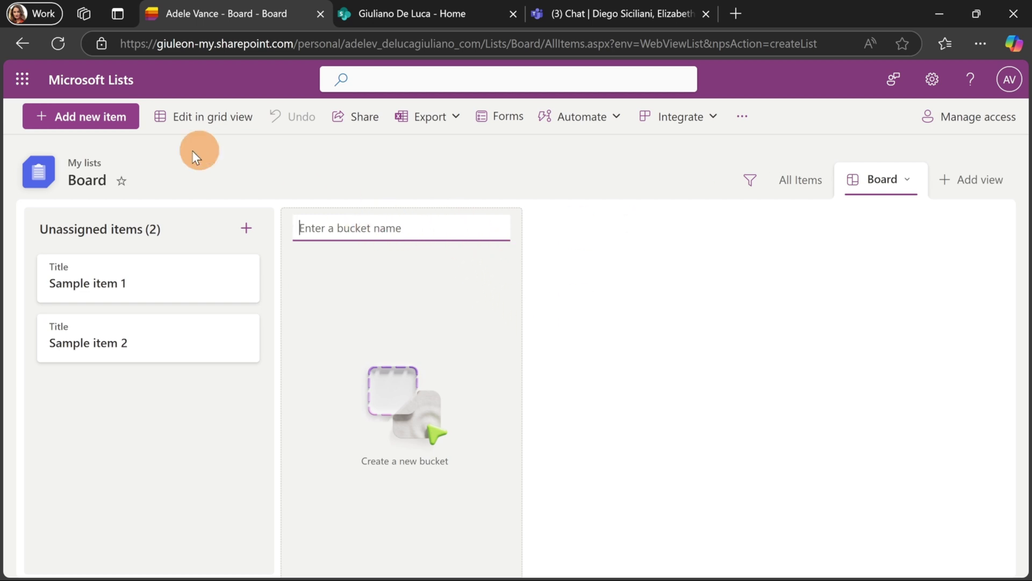
Go back to the Lists home and create a blank gallery named "Gallery" in My lists
click(69, 99)
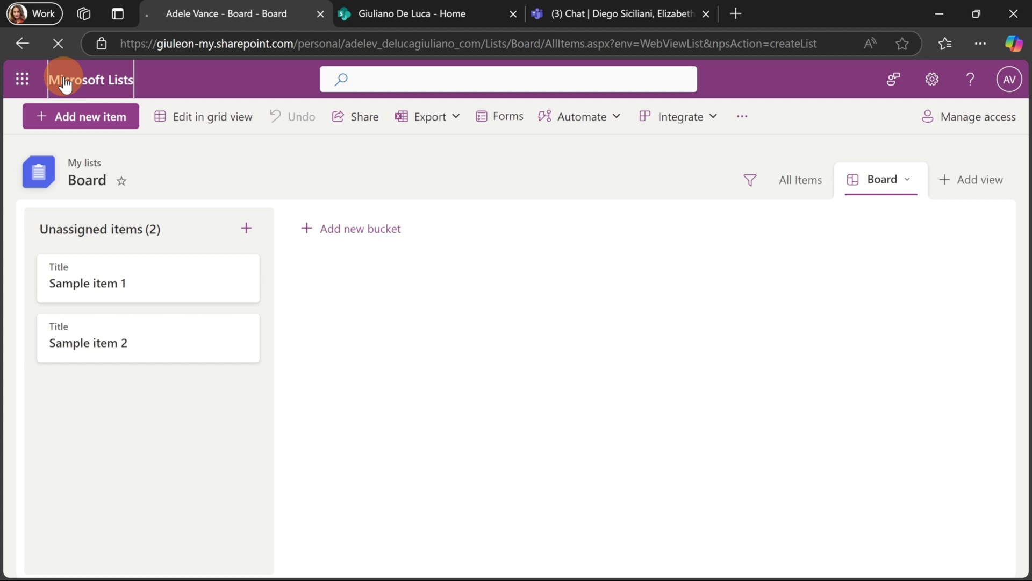
click(91, 135)
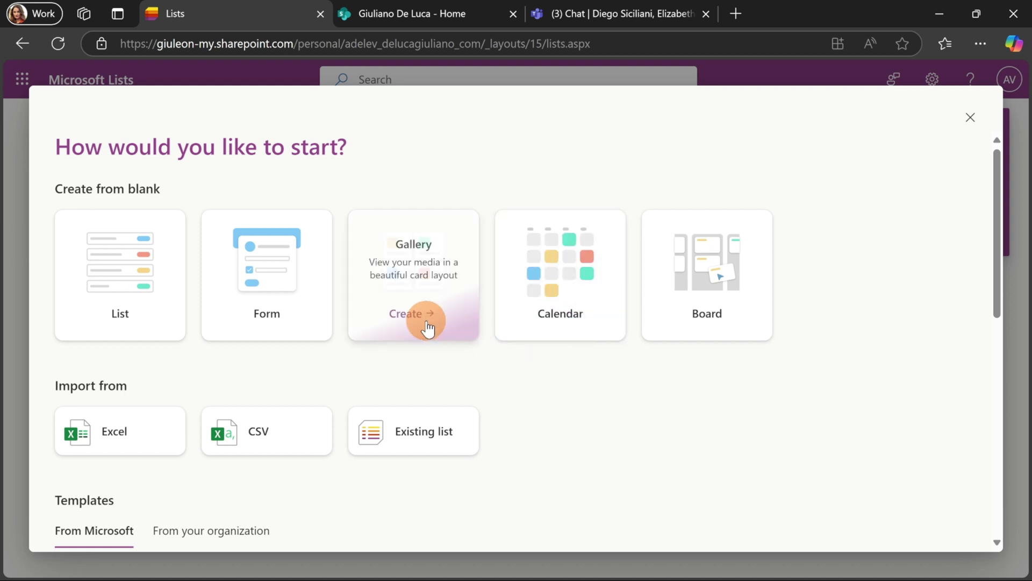
click(427, 322)
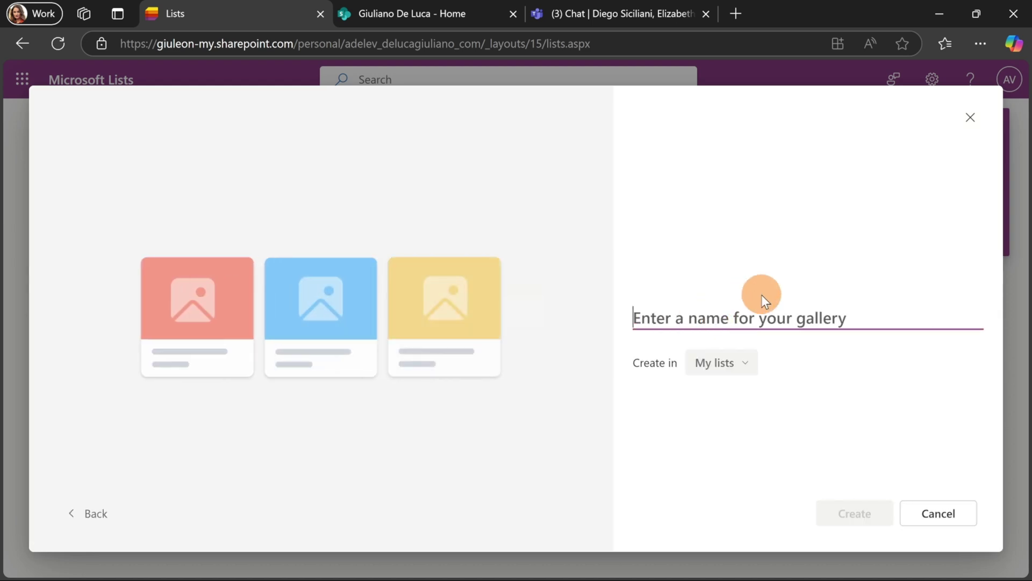
text(Gallery)
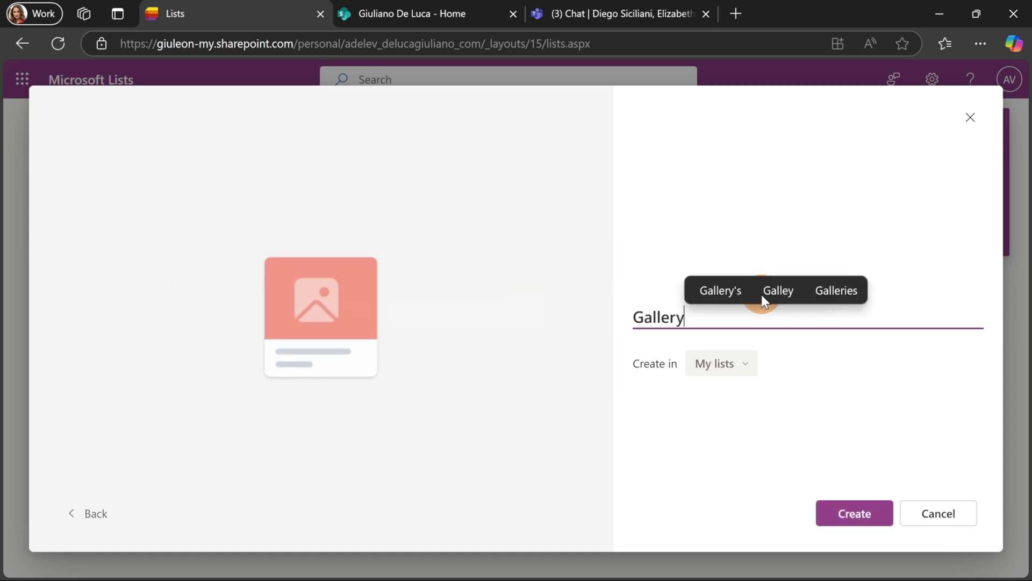
click(856, 515)
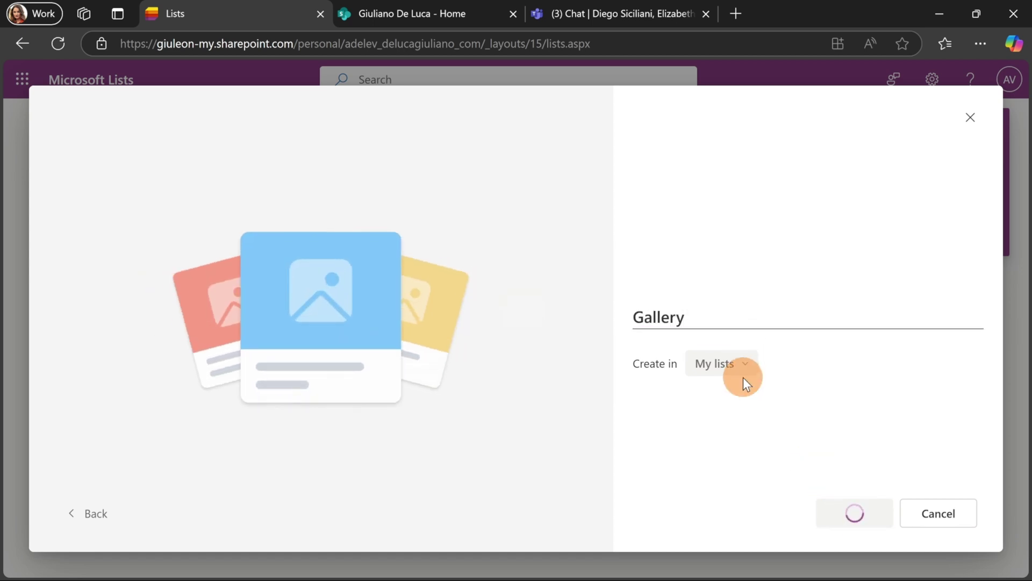